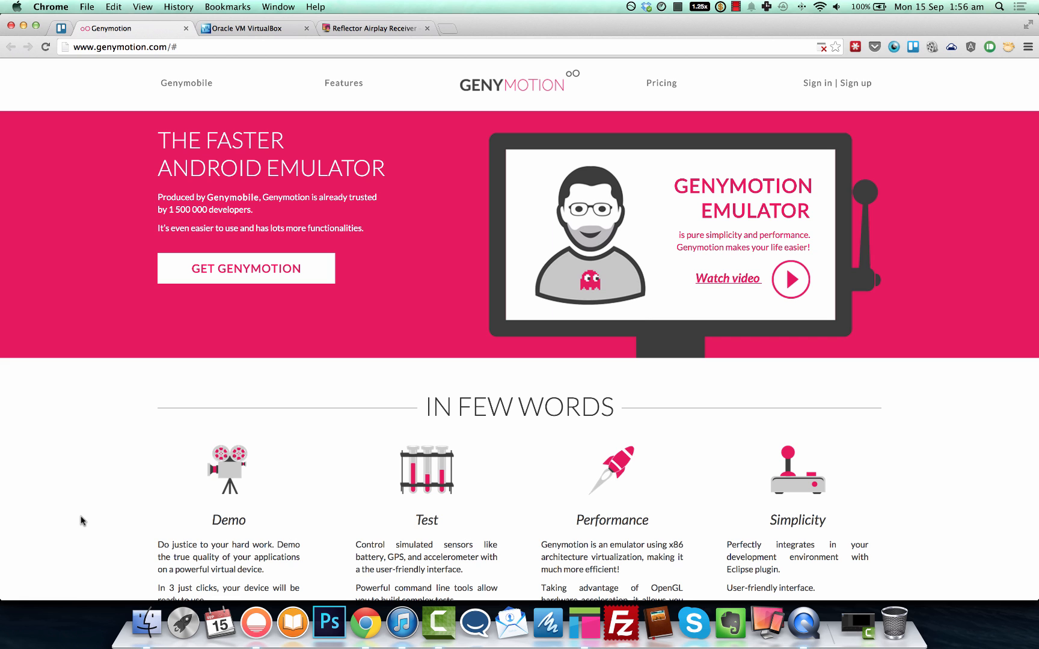
Open the license comparison from the Genymotion home page and request the download of the Free license
scroll(82, 520, "down", 3)
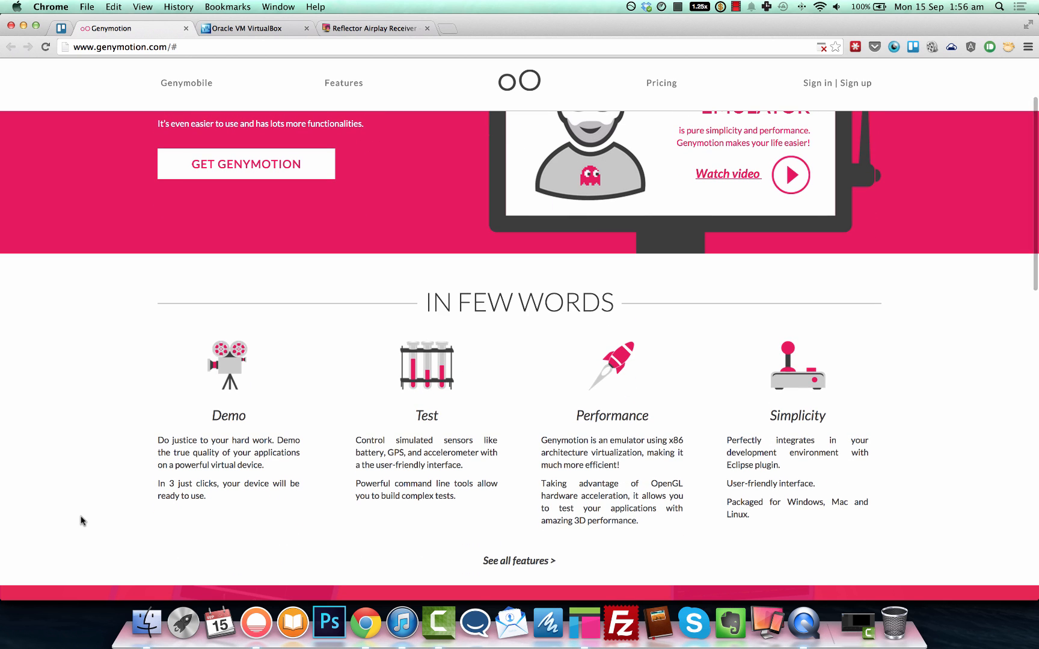
scroll(82, 521, "up", 3)
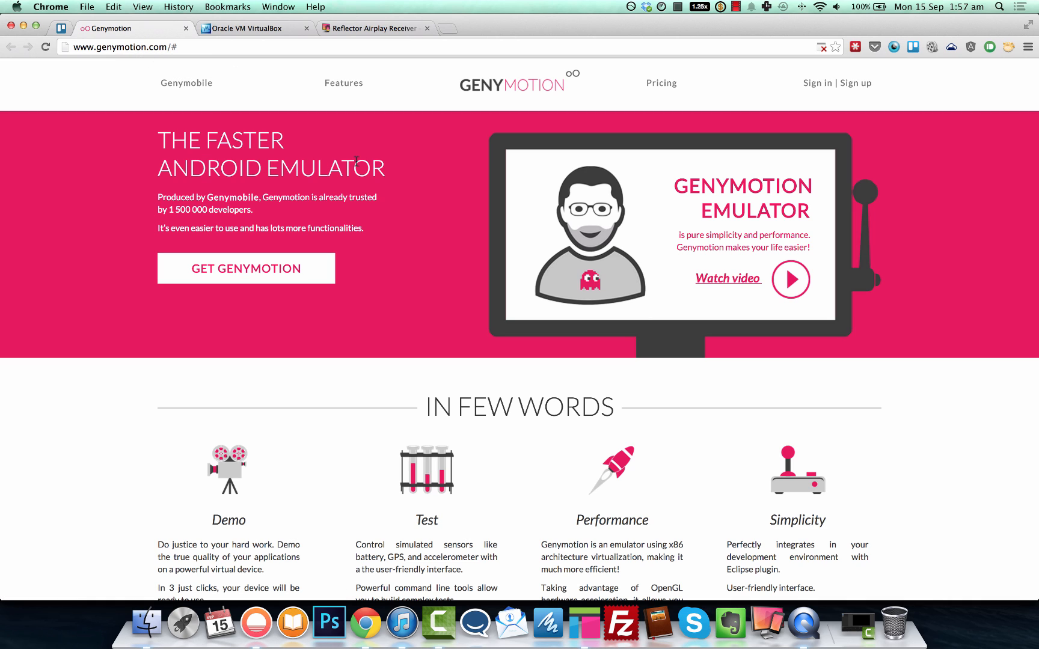
left_click(285, 280)
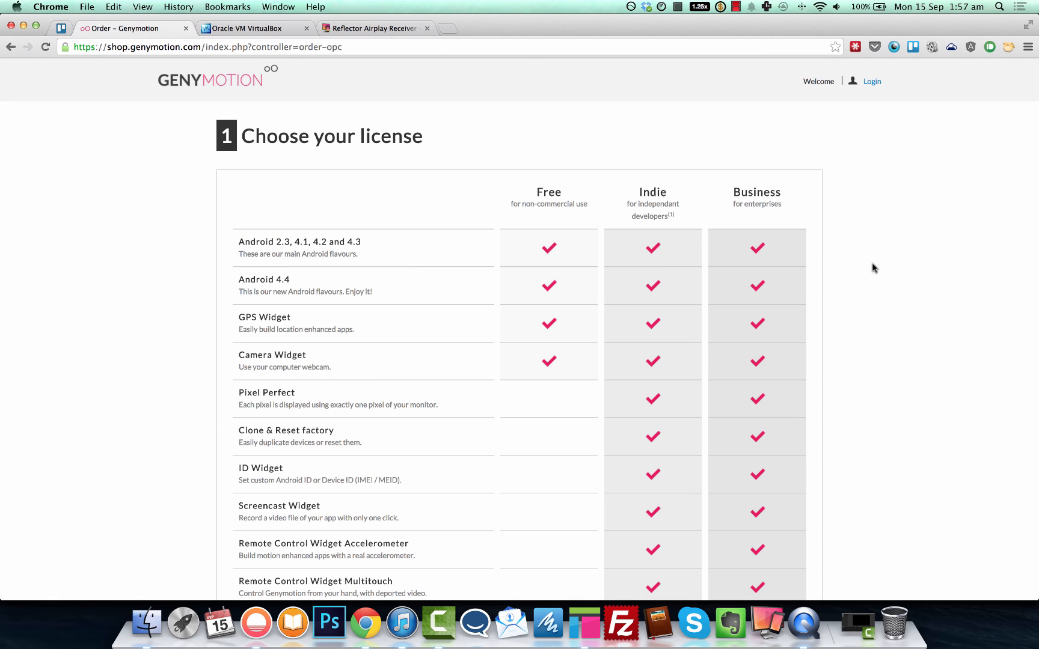
scroll(831, 197, "down", 3)
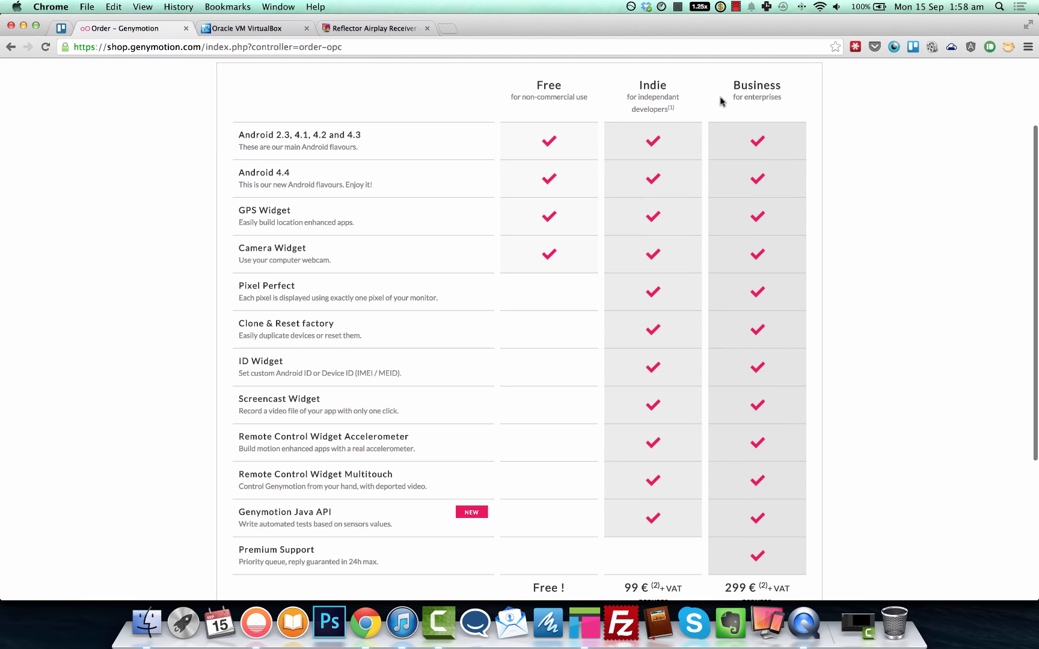
scroll(523, 300, "down", 2)
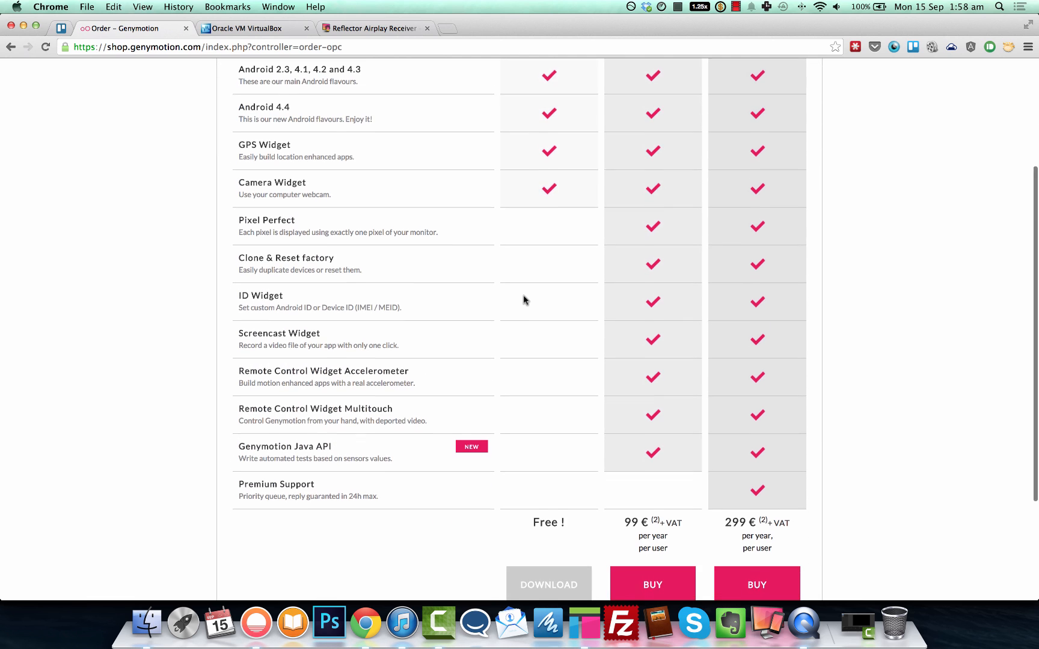
scroll(523, 300, "down", 3)
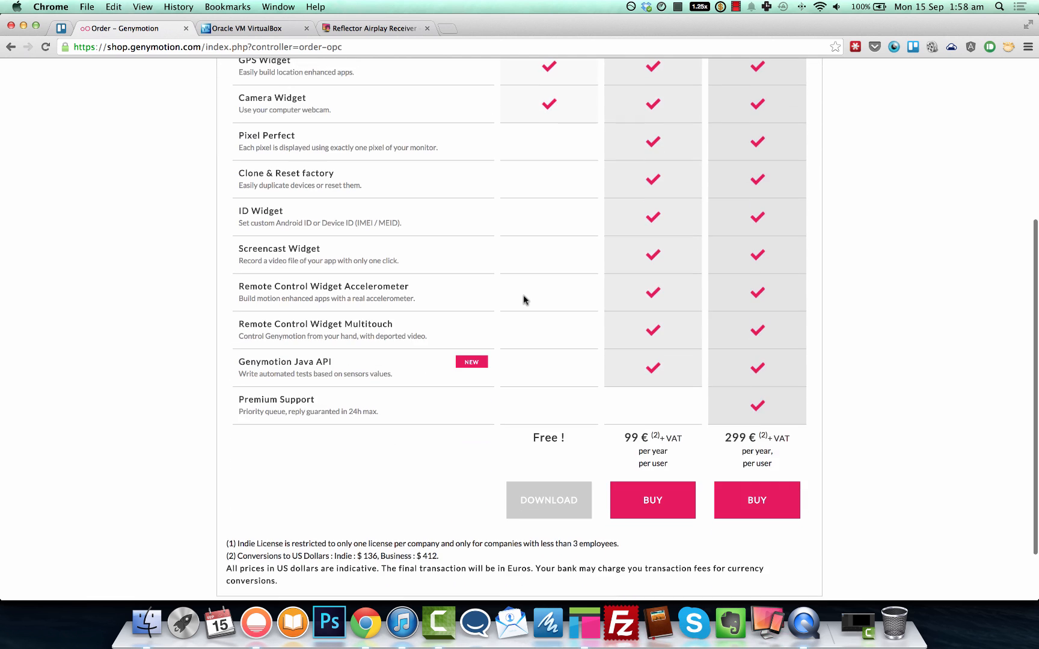
left_click(541, 511)
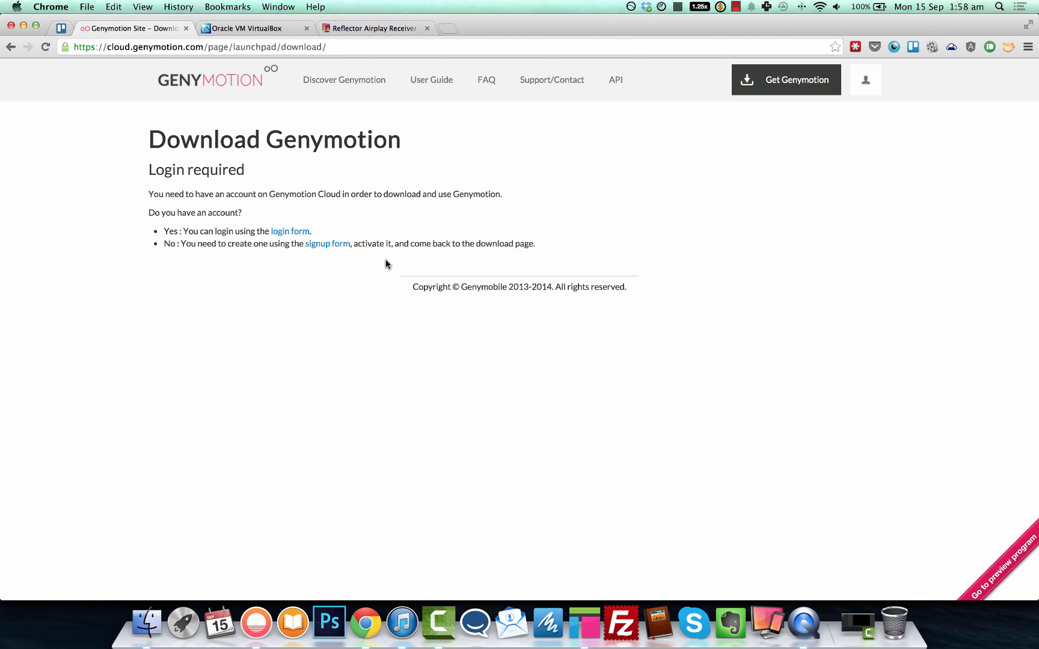
Launch the installed Genymotion application
left_click(182, 625)
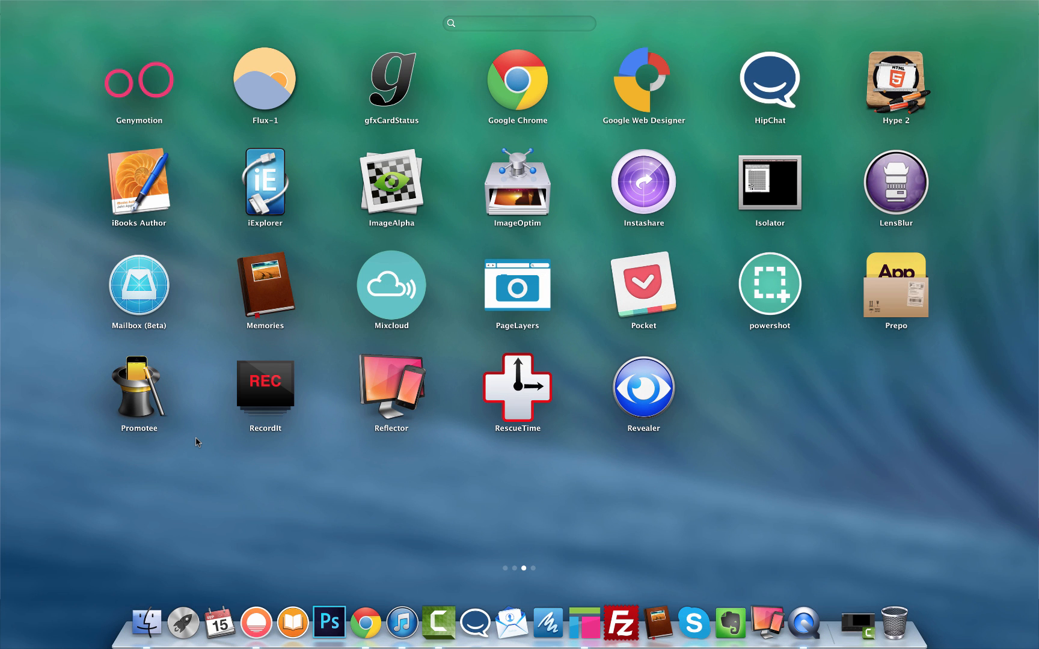
left_click(144, 74)
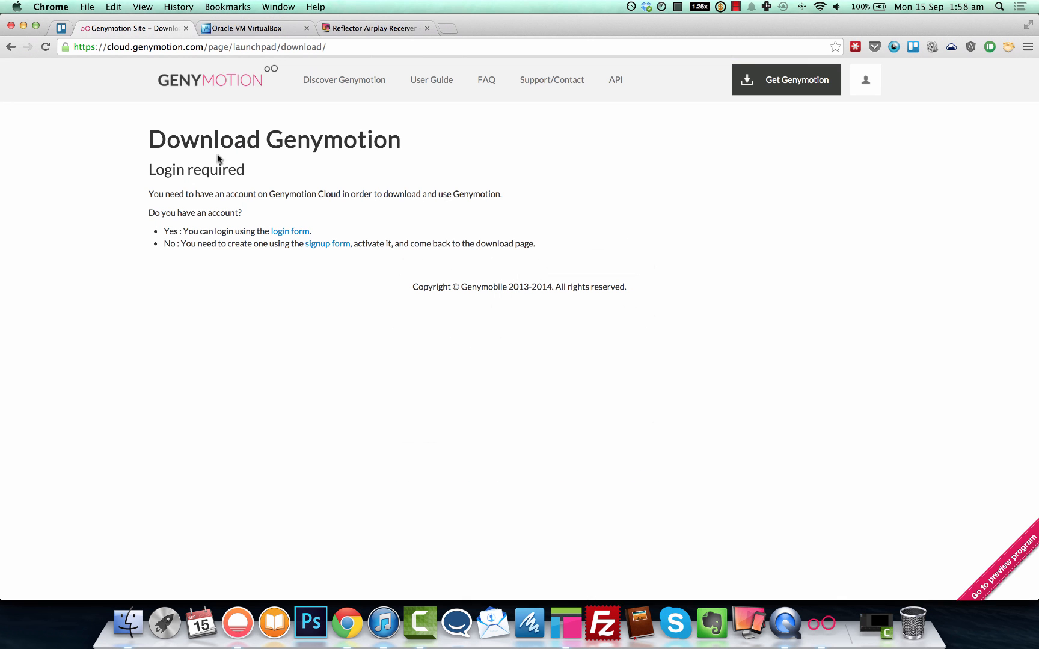
Open the VirtualBox site's downloads page and locate the VirtualBox 4.3.16 package for OS X hosts
left_click(247, 29)
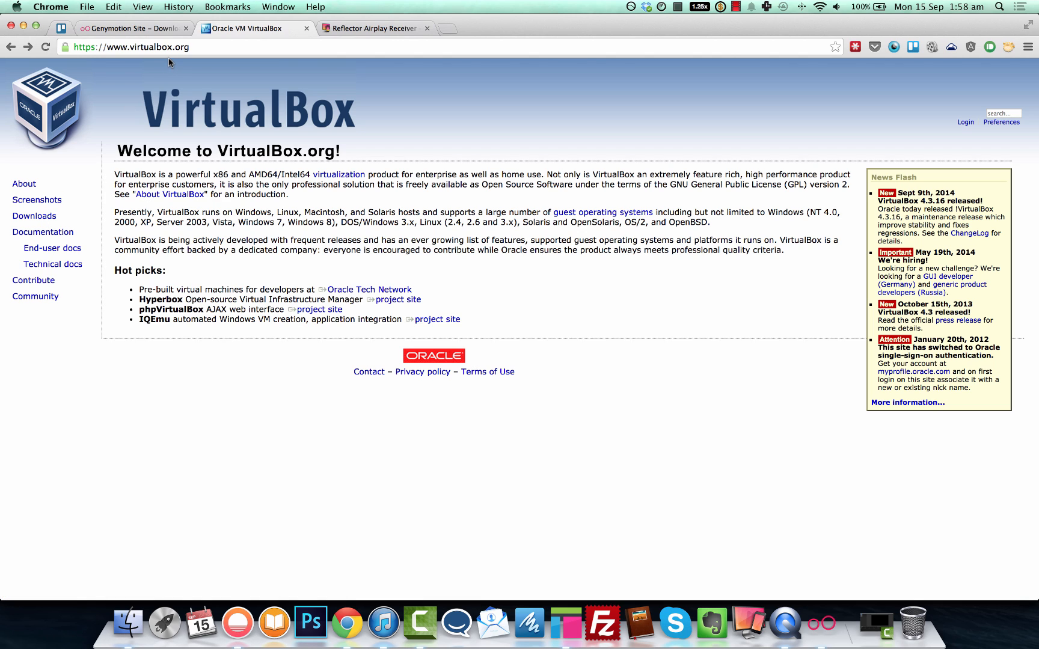
left_click(50, 217)
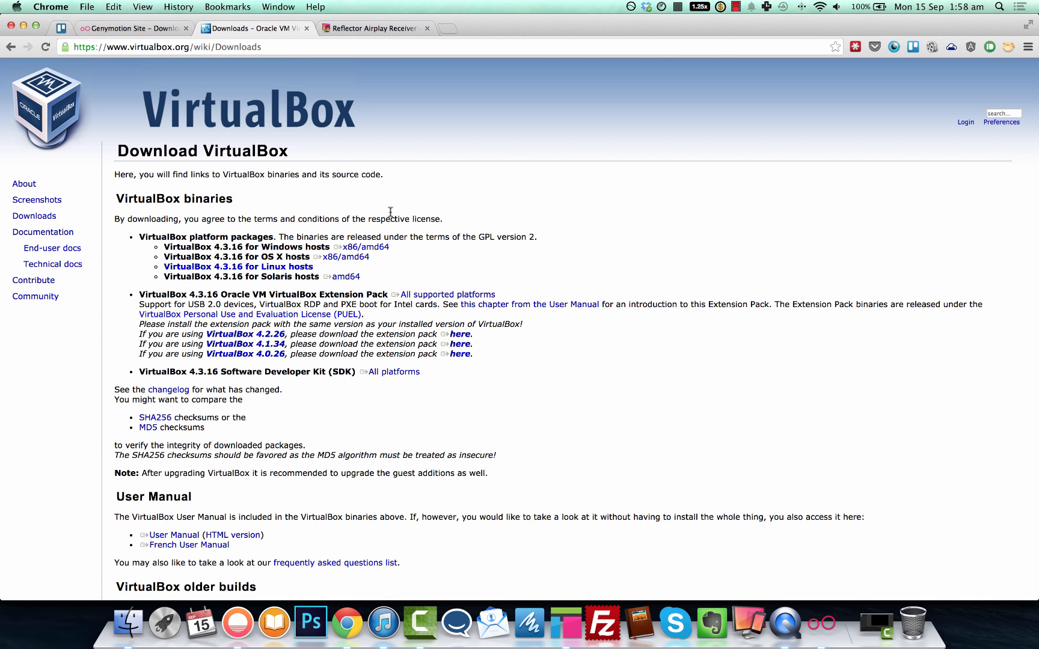
left_click(351, 260)
left_click_drag(167, 256, 278, 257)
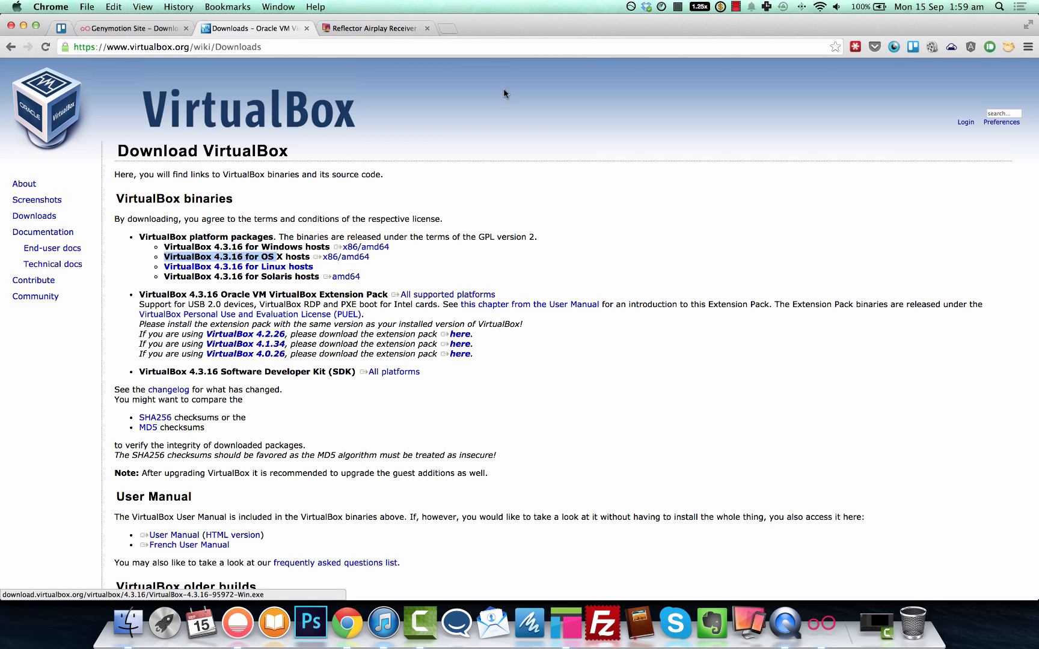
Switch to Genymotion and start a new virtual device from the Google Nexus 4 - 4.4.2 - API 19 - 768x1280 template
left_click(829, 629)
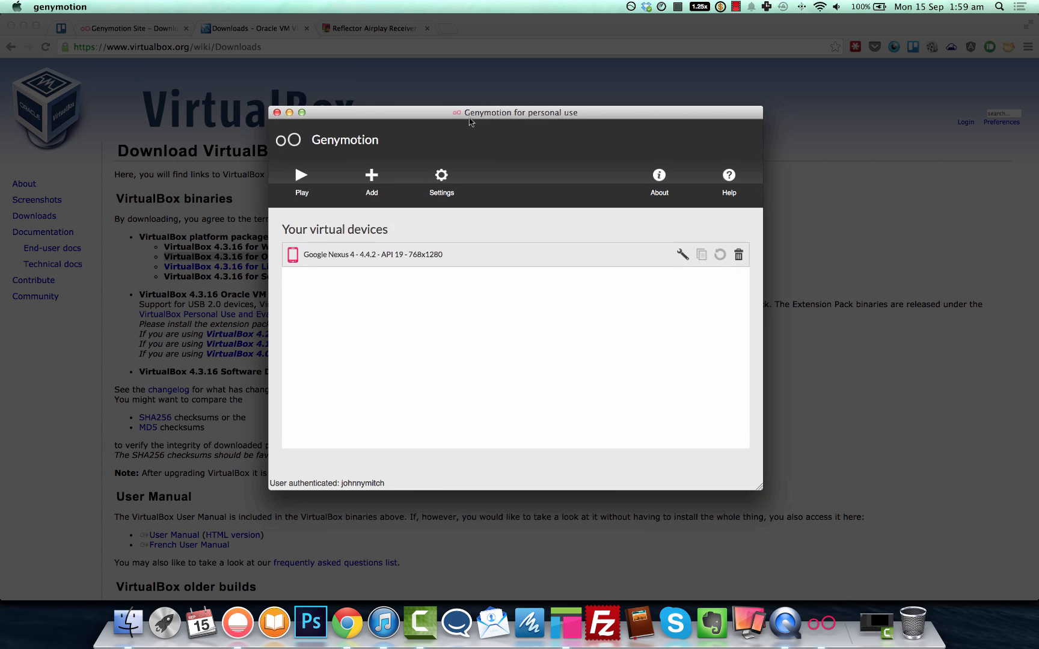
left_click_drag(469, 118, 466, 75)
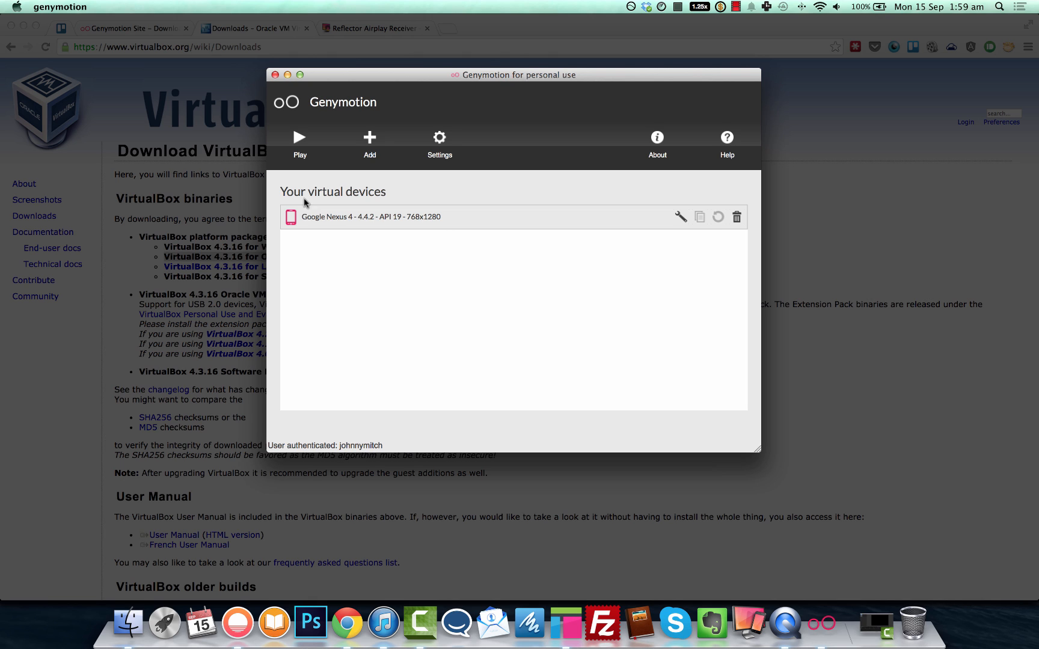
left_click(364, 138)
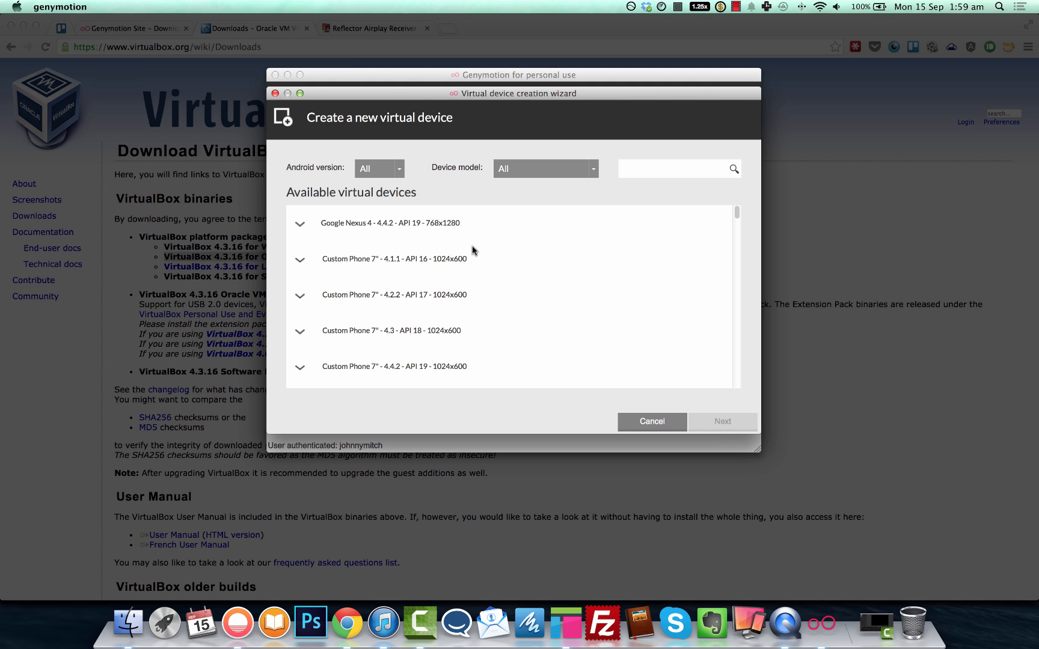
scroll(473, 251, "down", 10)
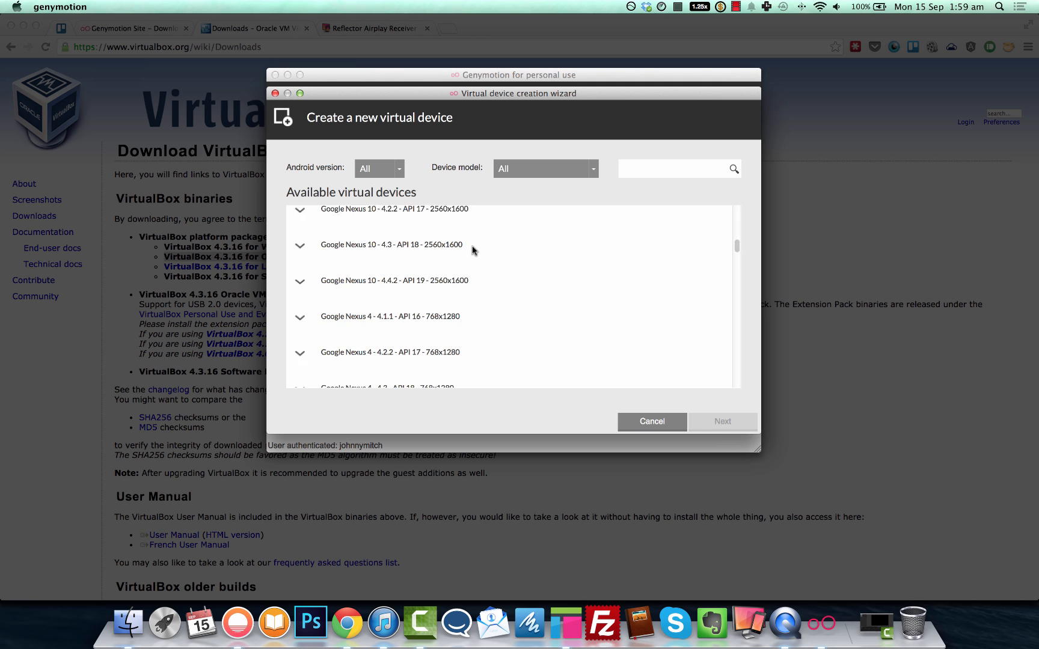
scroll(473, 250, "up", 10)
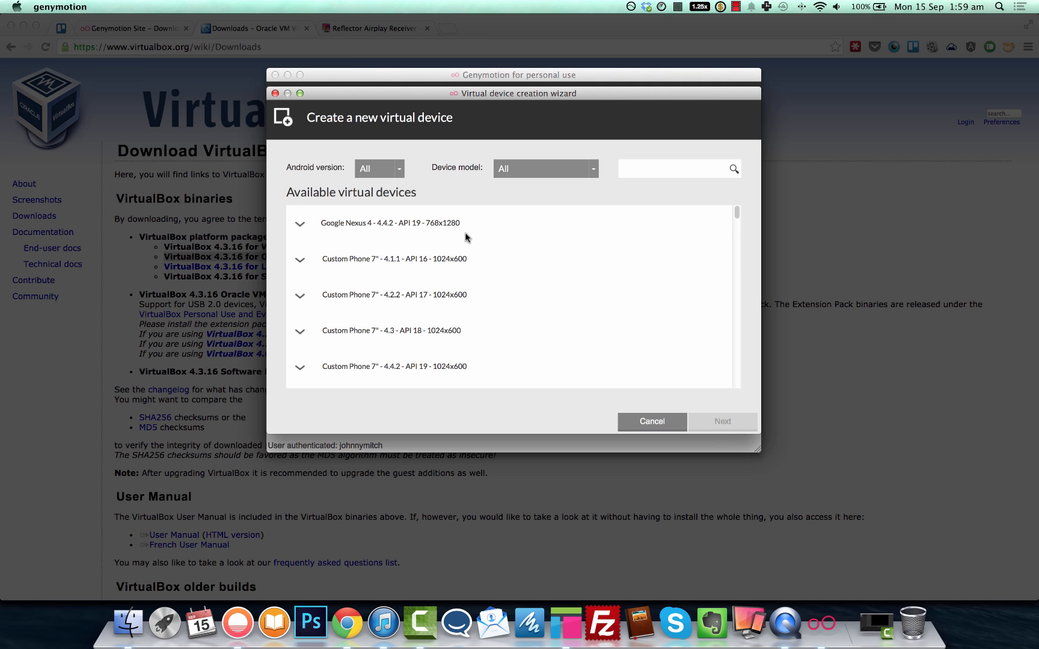
left_click(414, 227)
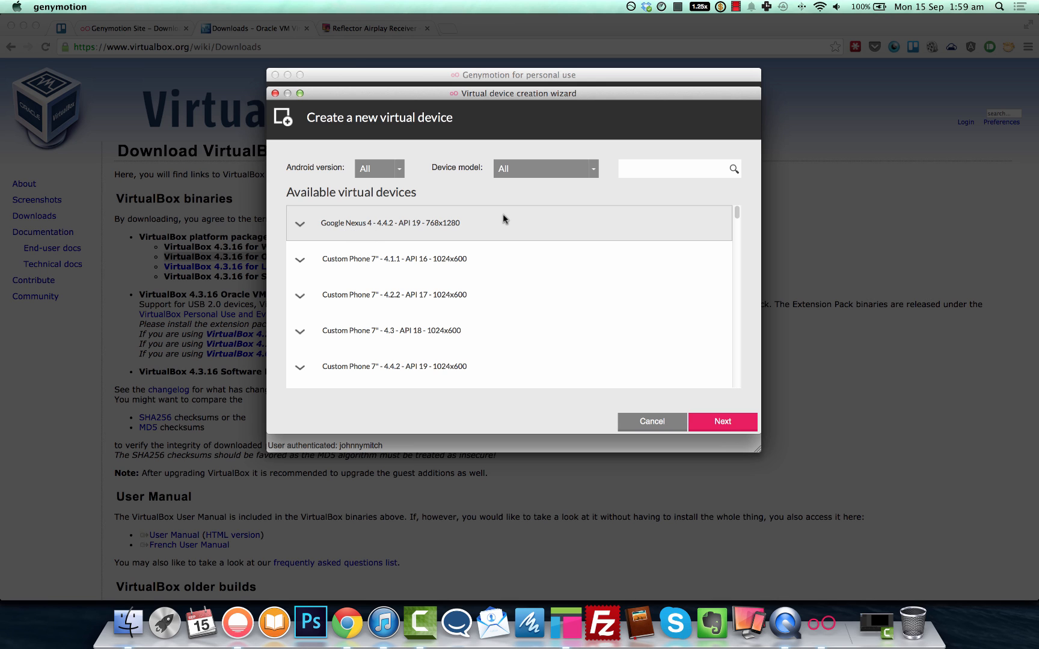
left_click(723, 422)
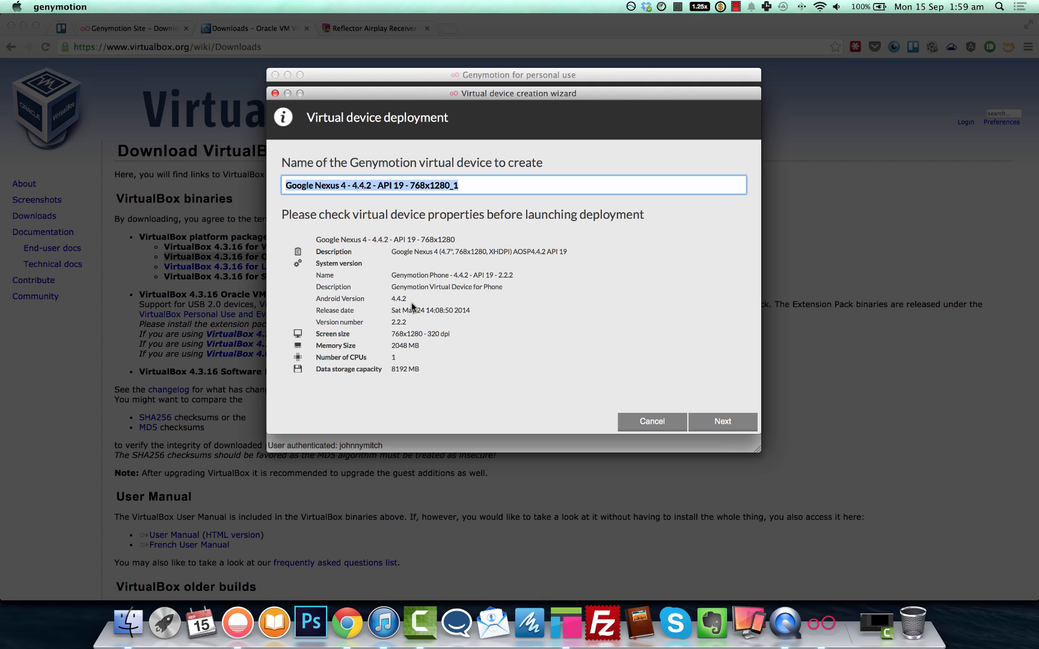
Deploy the virtual device with the name Google Nexus 4 - 4.4.2 - API 19 - 768x1280_1 and finish the wizard
left_click(485, 185)
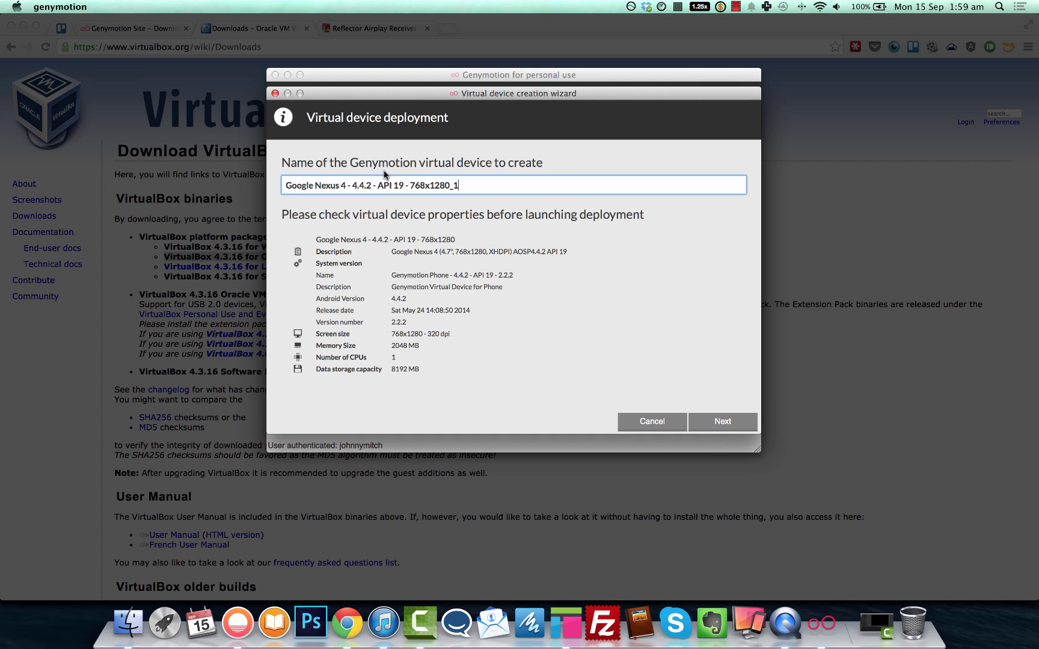
left_click(709, 429)
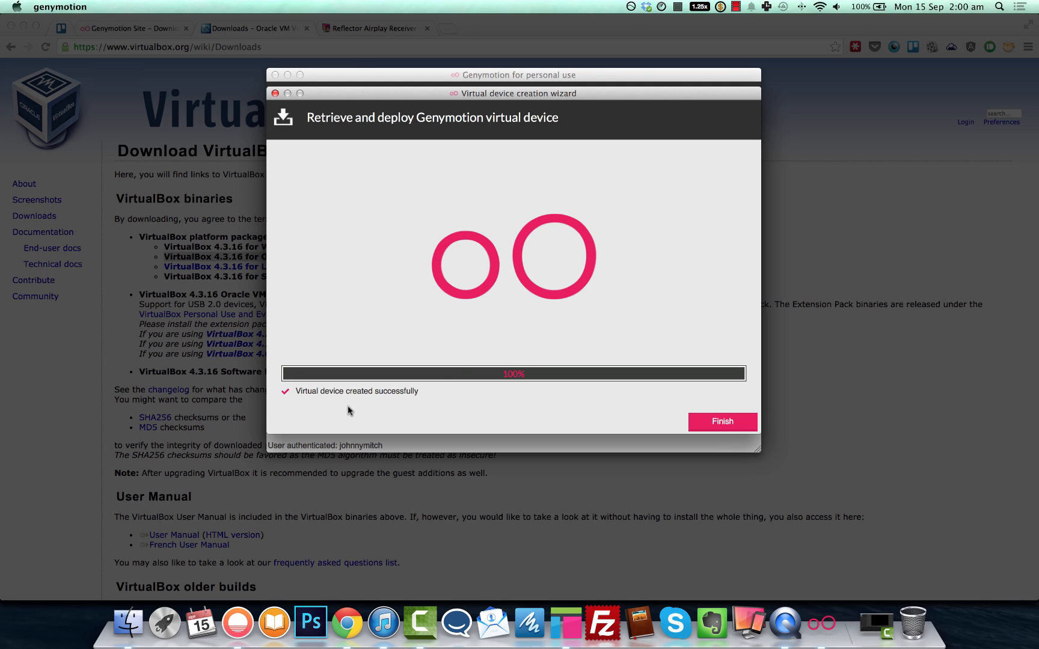
left_click(704, 422)
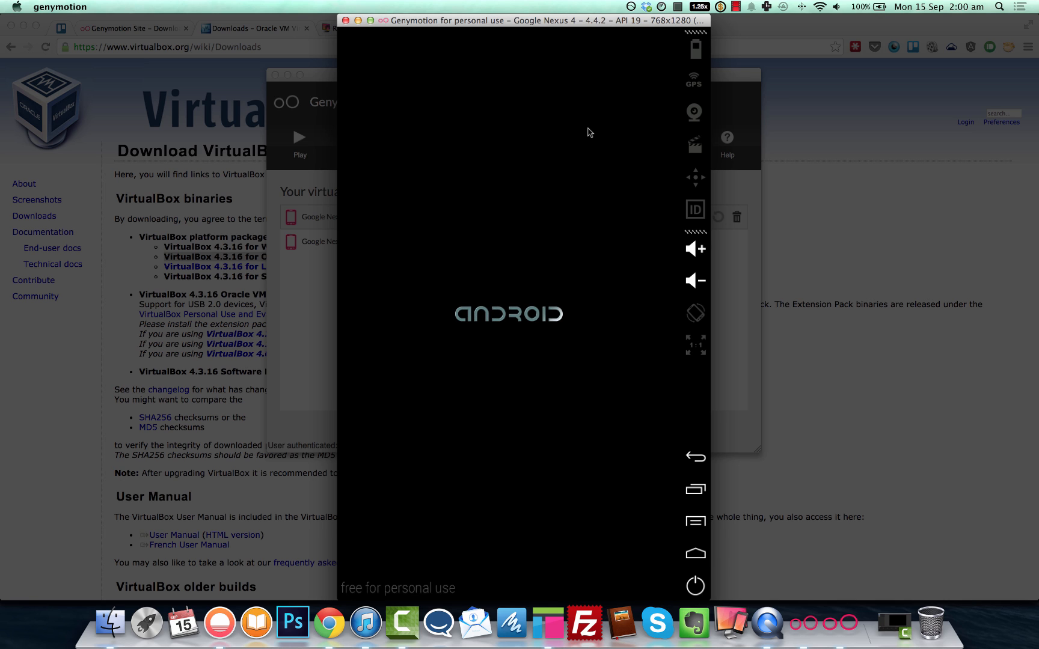
Bring the running Google Nexus 4 virtual device to the front, unlock its screen and shift its window slightly
left_click(320, 339)
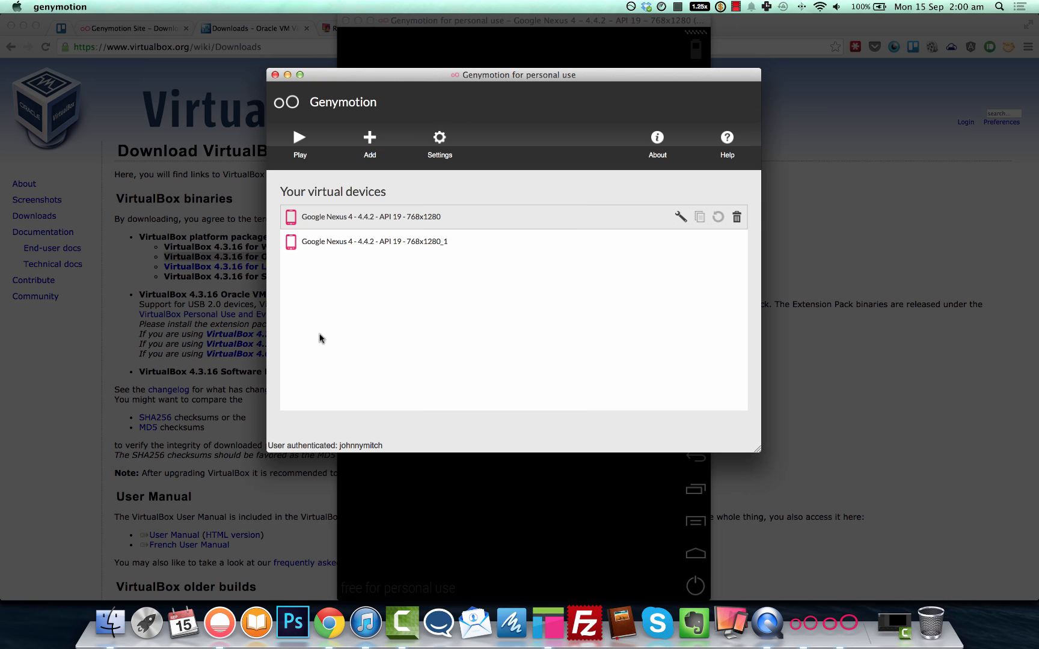
left_click(509, 465)
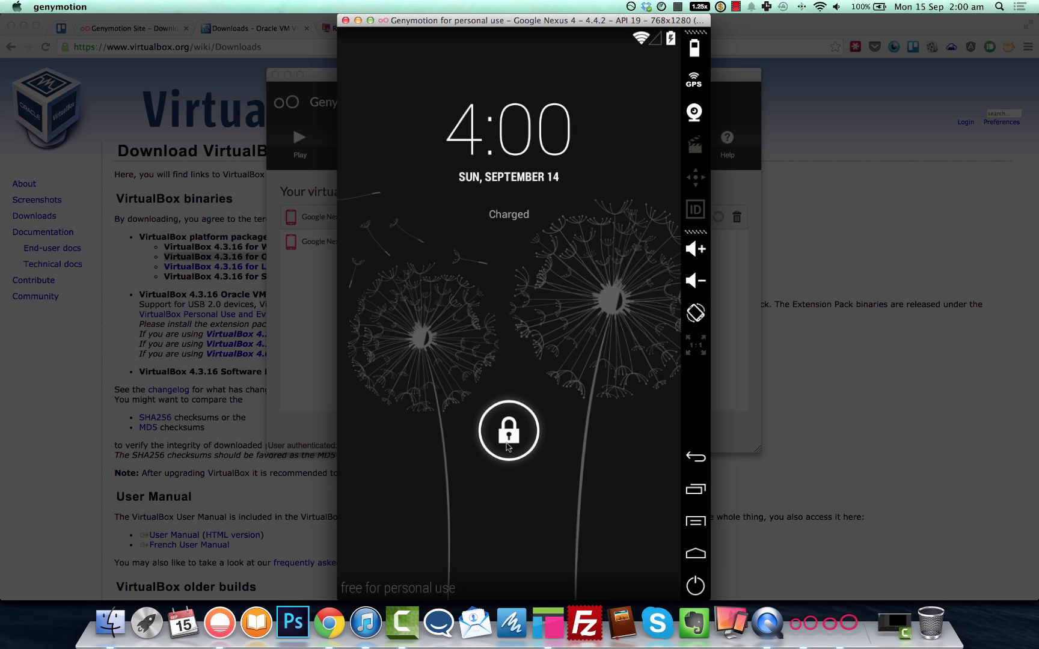
left_click_drag(507, 447, 492, 252)
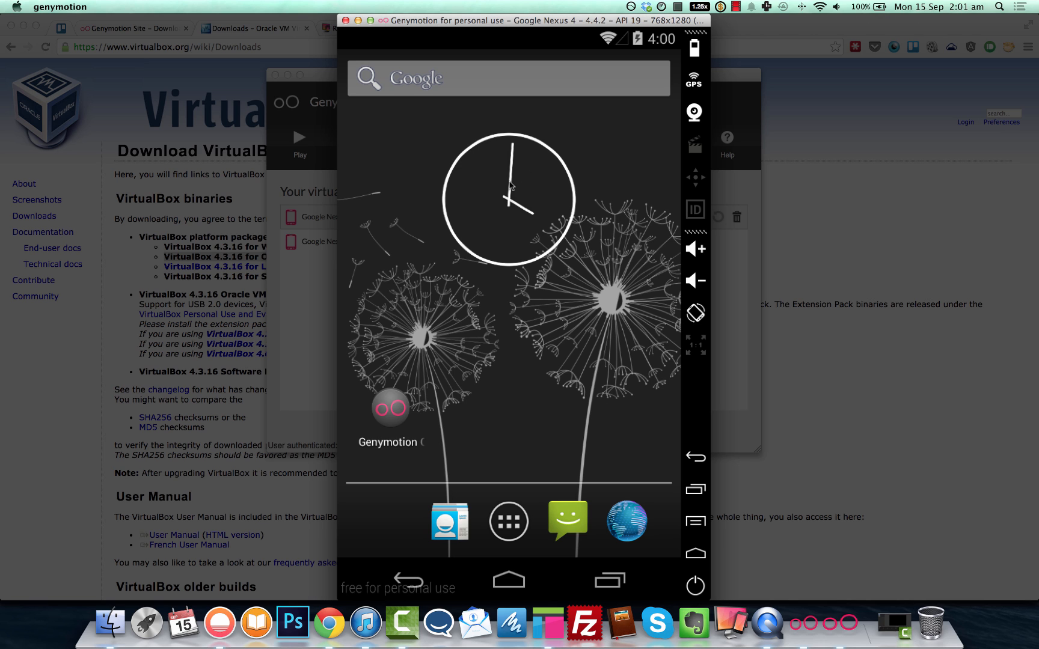
mouse_move(532, 22)
left_mouse_down()
mouse_move(511, 23)
mouse_move(524, 22)
left_mouse_up()
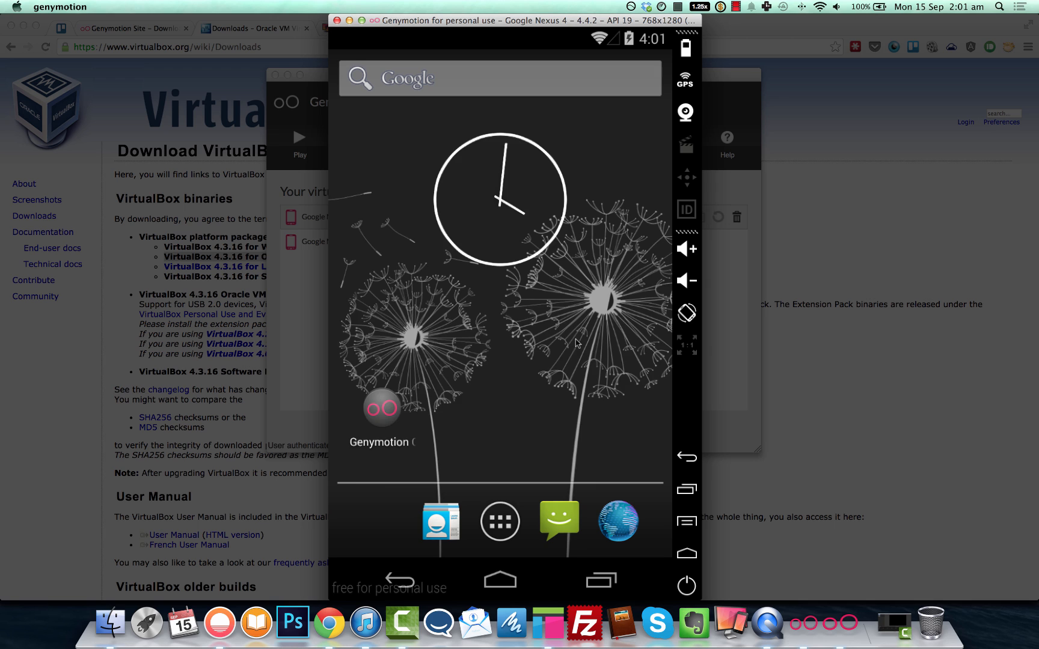
Look through the virtual device's home screens and open its web browser
left_click_drag(578, 344, 361, 340)
left_click_drag(615, 335, 348, 335)
left_click_drag(399, 297, 572, 289)
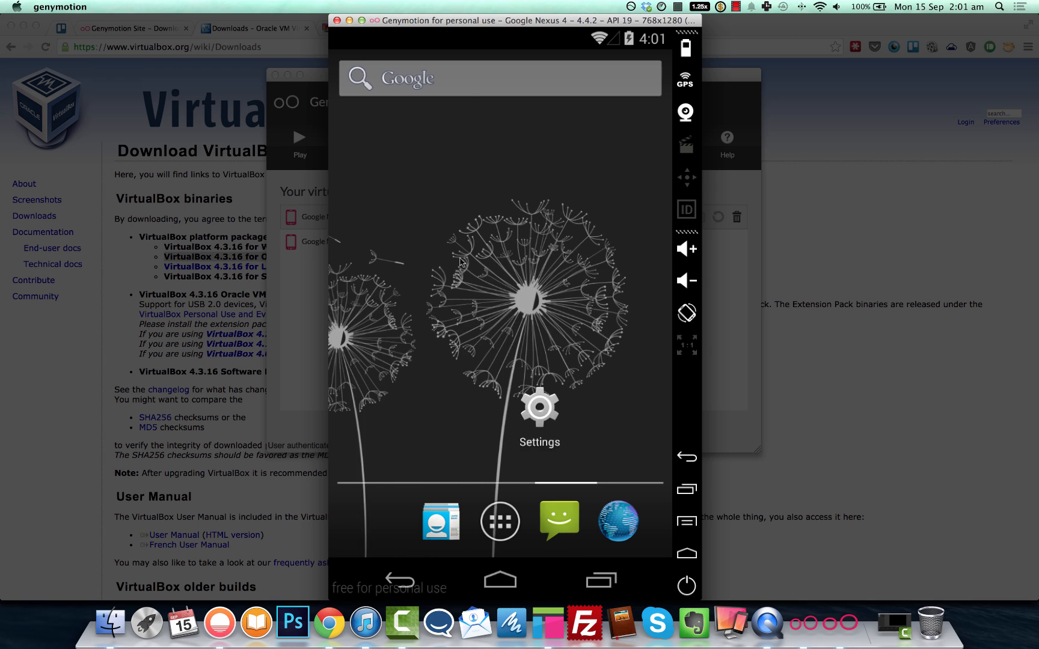
left_click_drag(512, 263, 667, 262)
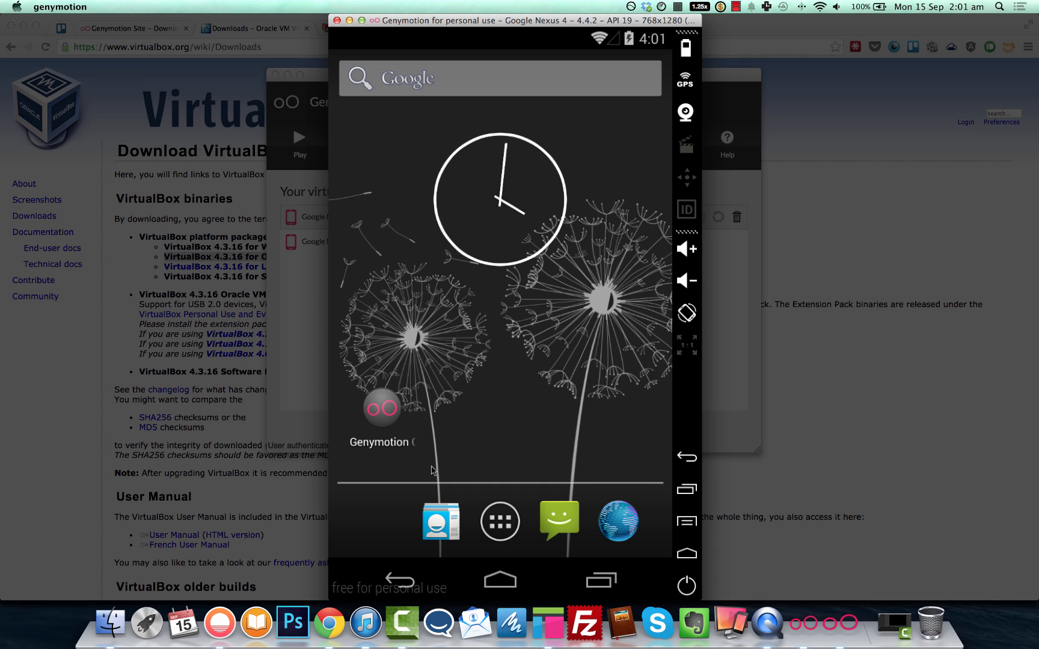
left_click(628, 525)
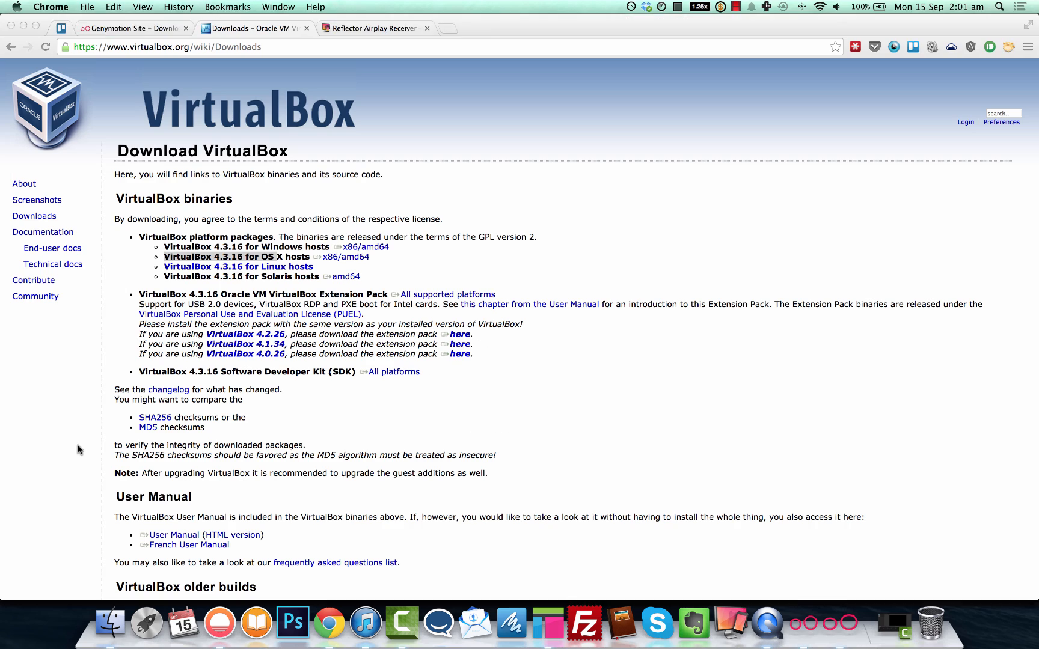
Open the Dropbox home page in a new Chrome tab and return to the VirtualBox downloads tab
key("super+l")
type("d")
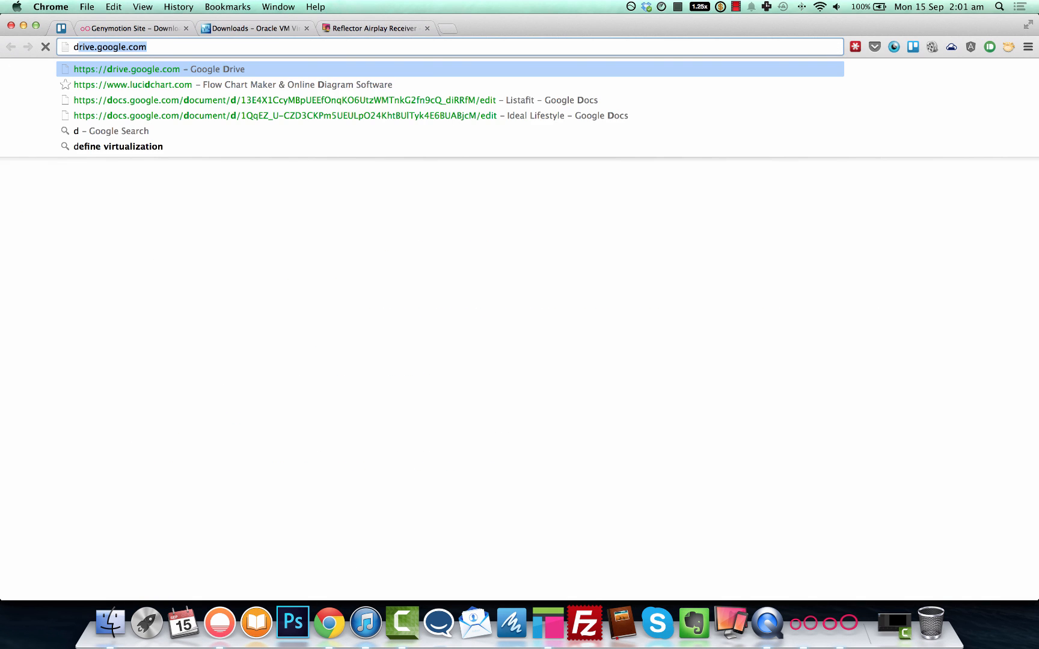
type("rop")
key("Return")
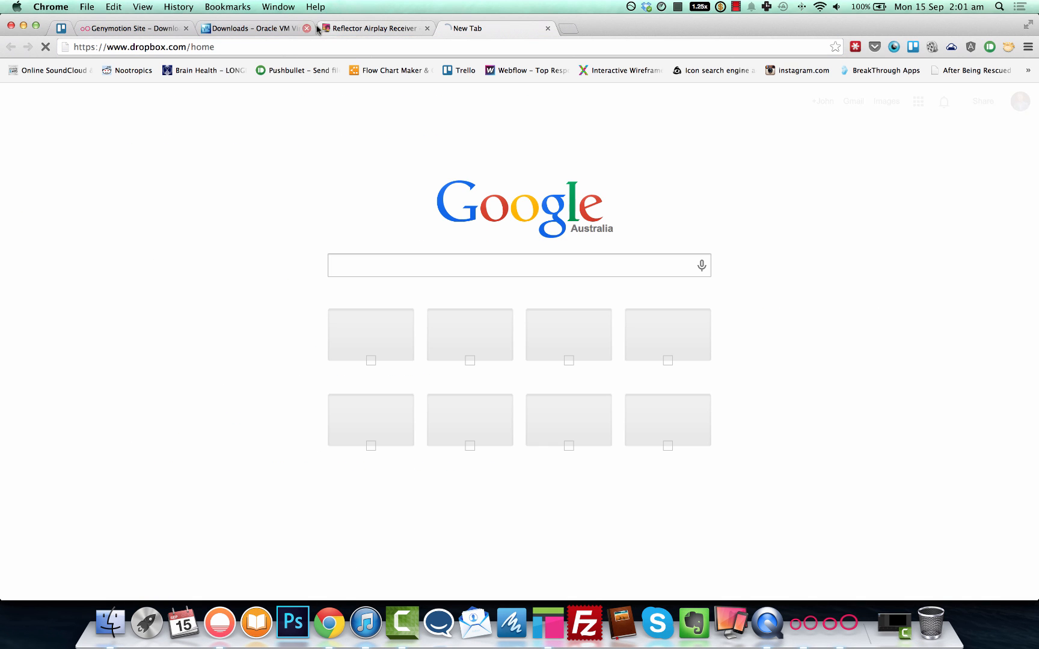
left_click(273, 30)
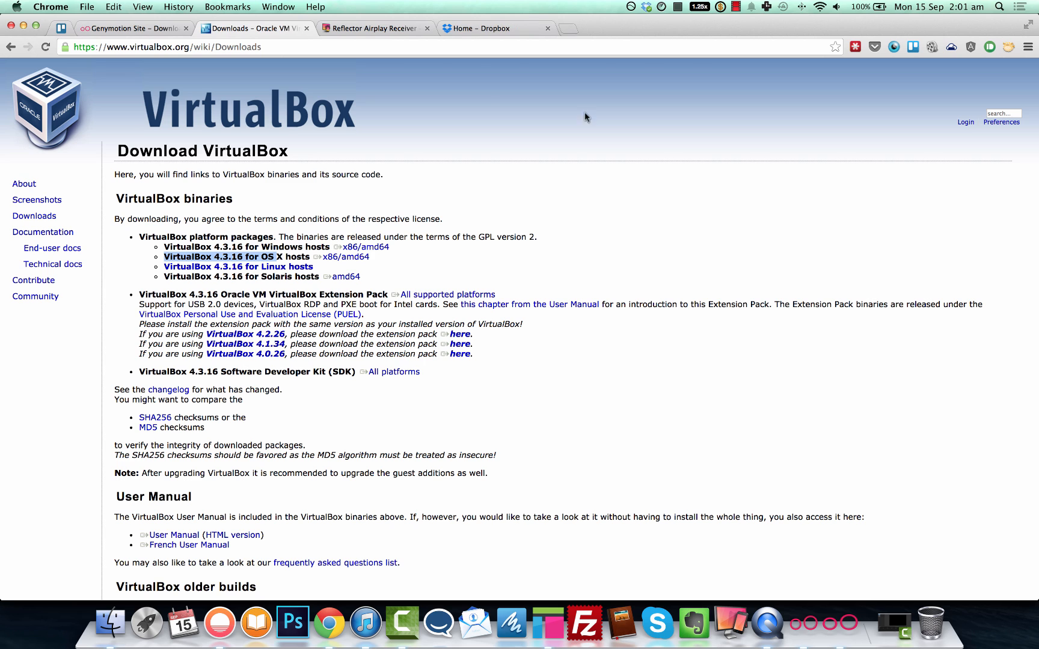
Switch to the virtual device, download the AHRPhone .apk from the Dropbox folder 4. Launch, check its download notification and return to the home screen
left_click(849, 624)
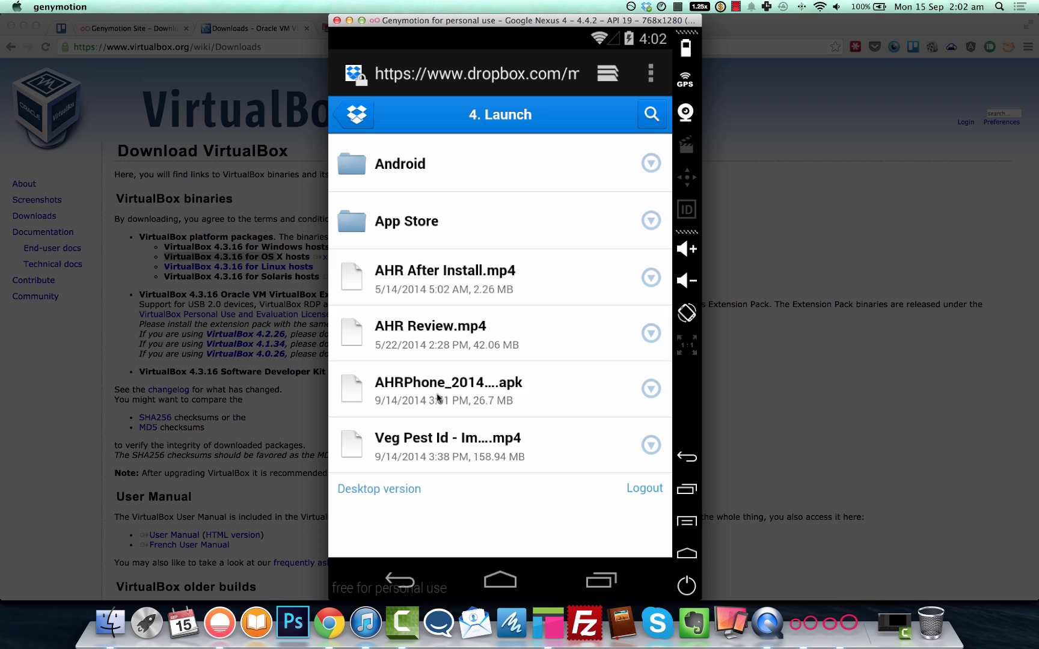
left_click(416, 397)
left_click_drag(439, 47, 439, 358)
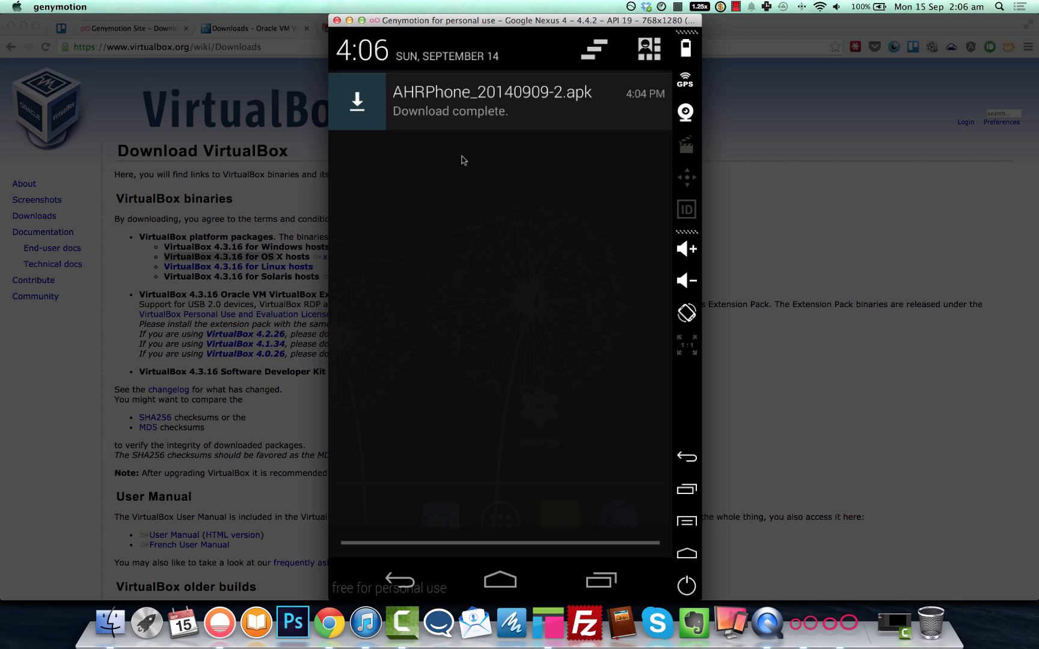
left_click(498, 581)
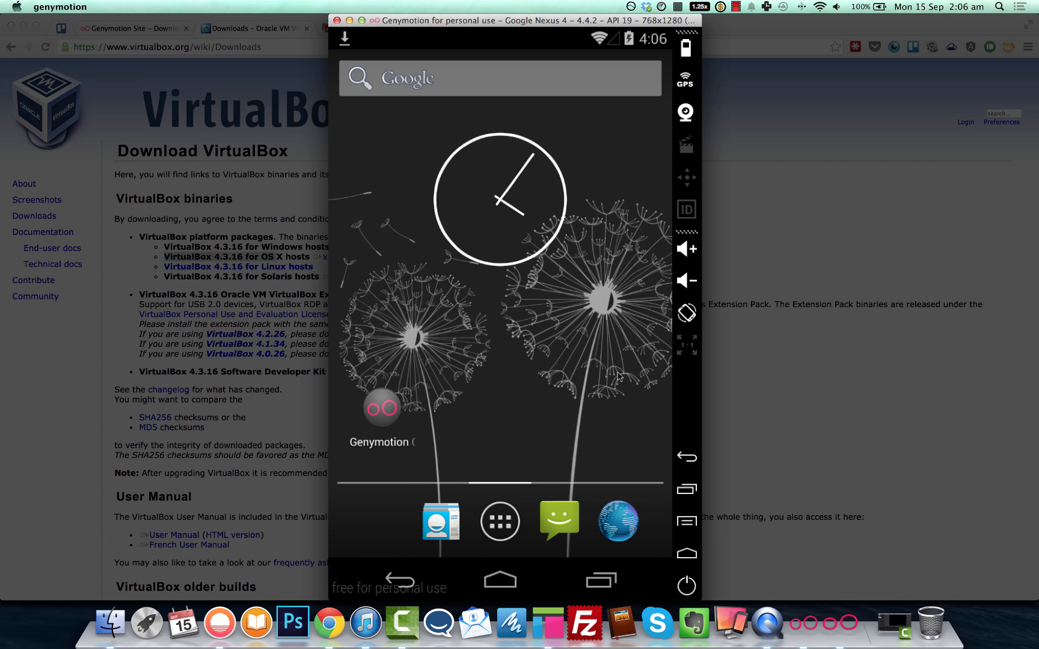
Check the Unknown sources option in the virtual device's Security settings
left_click_drag(622, 376, 457, 379)
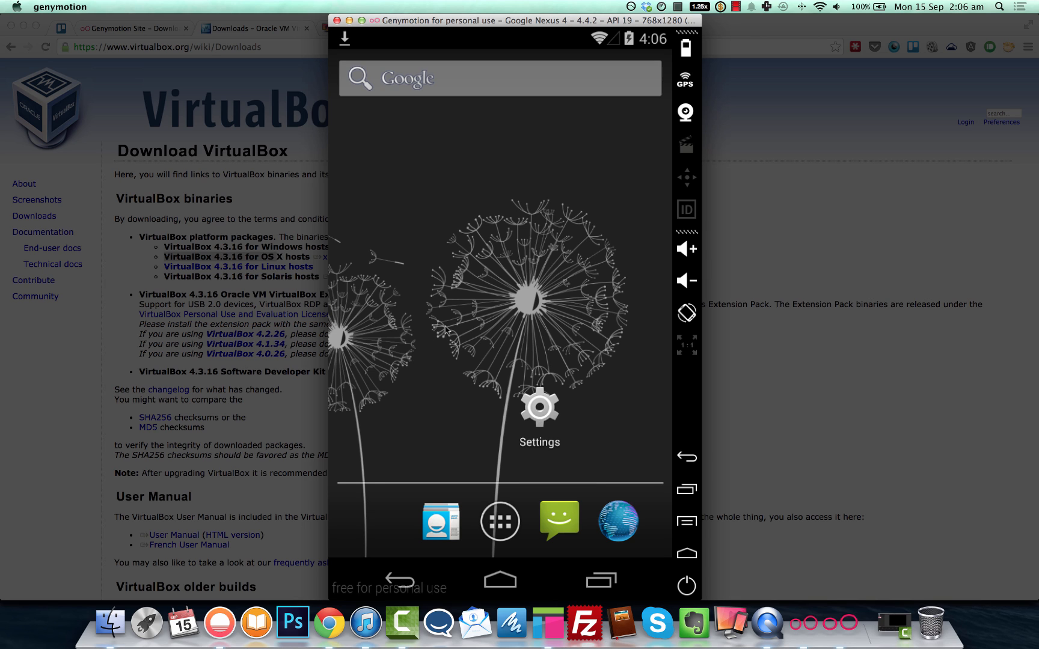
left_click(535, 408)
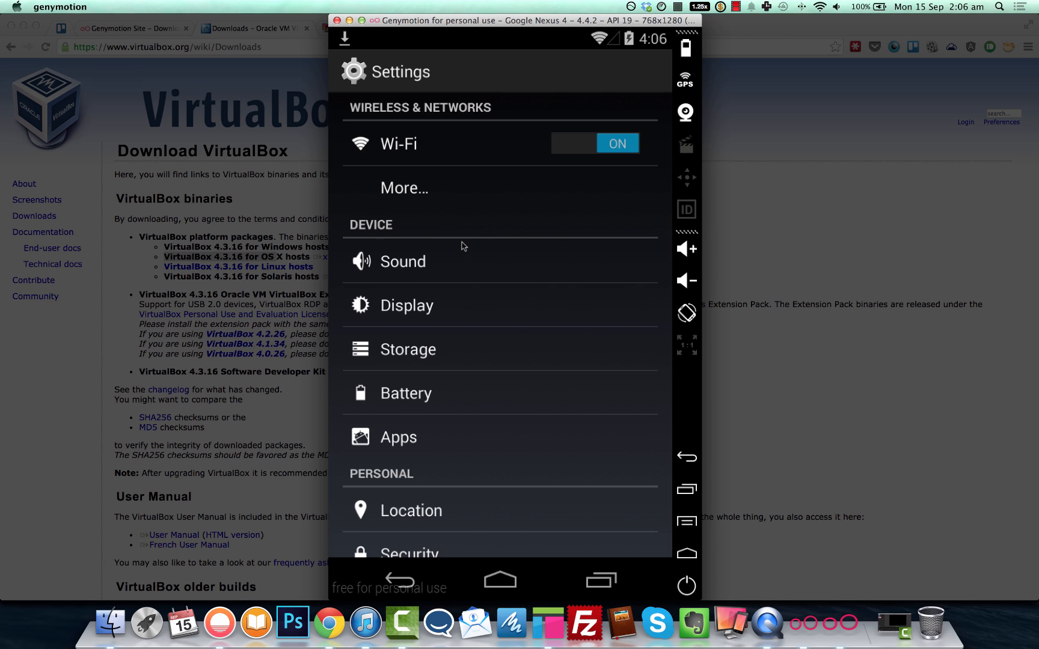
scroll(466, 299, "down", 6)
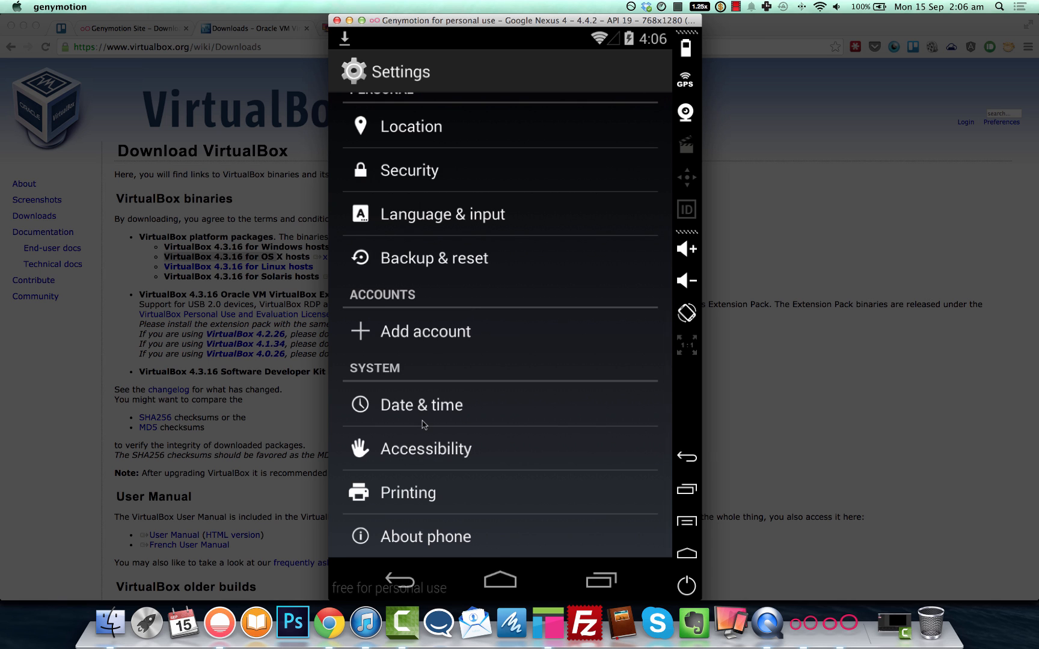
left_click(421, 179)
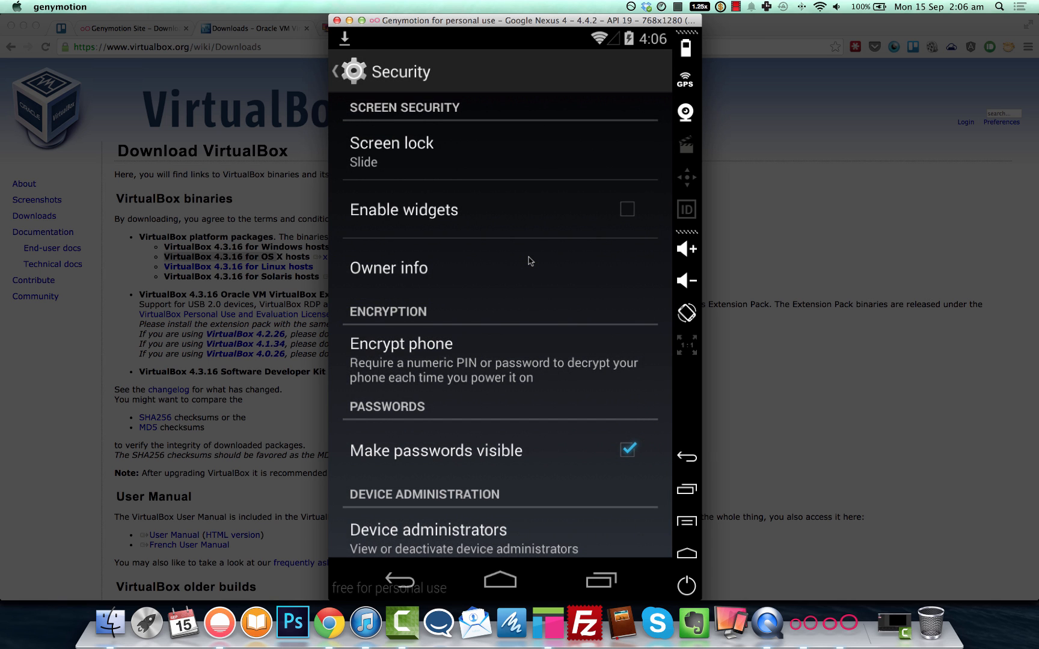
scroll(529, 260, "down", 5)
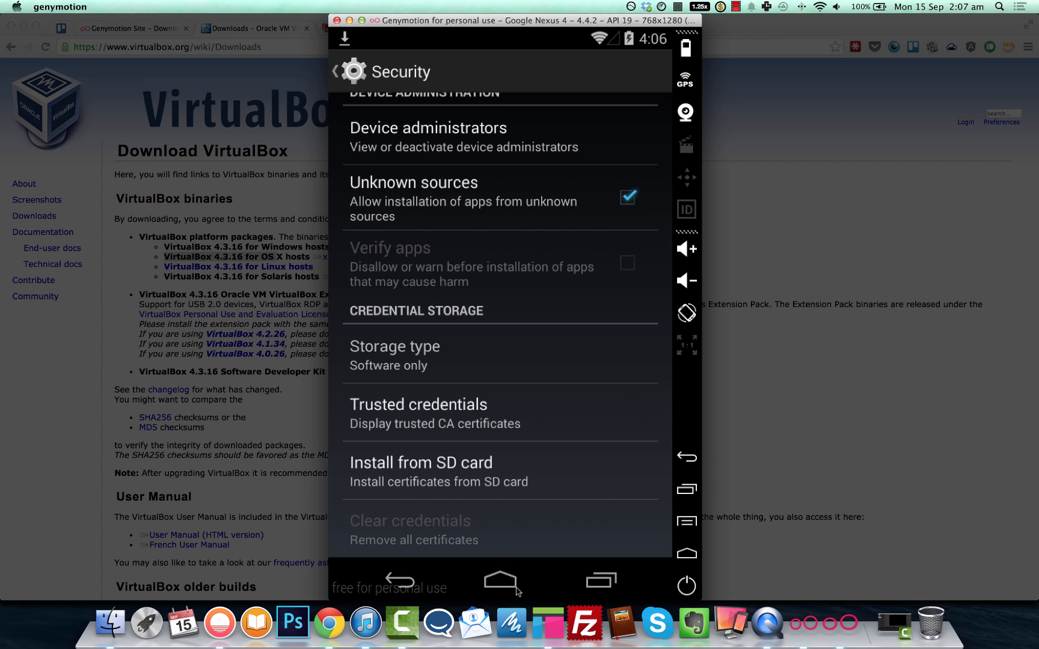
Install Veg Pest ID from the downloaded AHRPhone_20140909-2.apk notification and open the app
left_click_drag(485, 39, 498, 193)
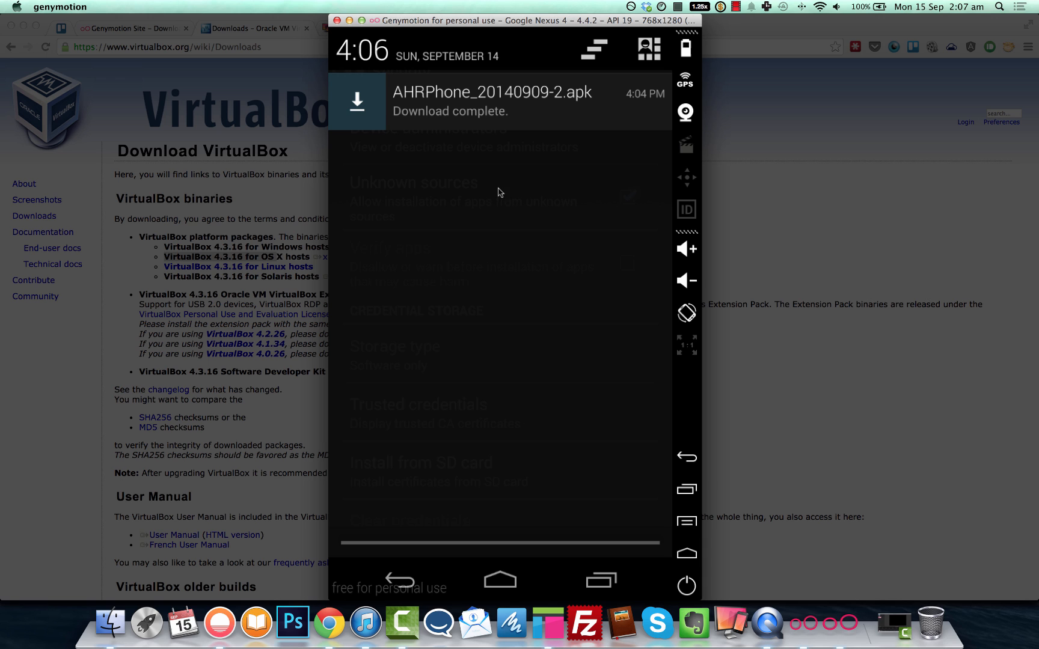
left_click(469, 108)
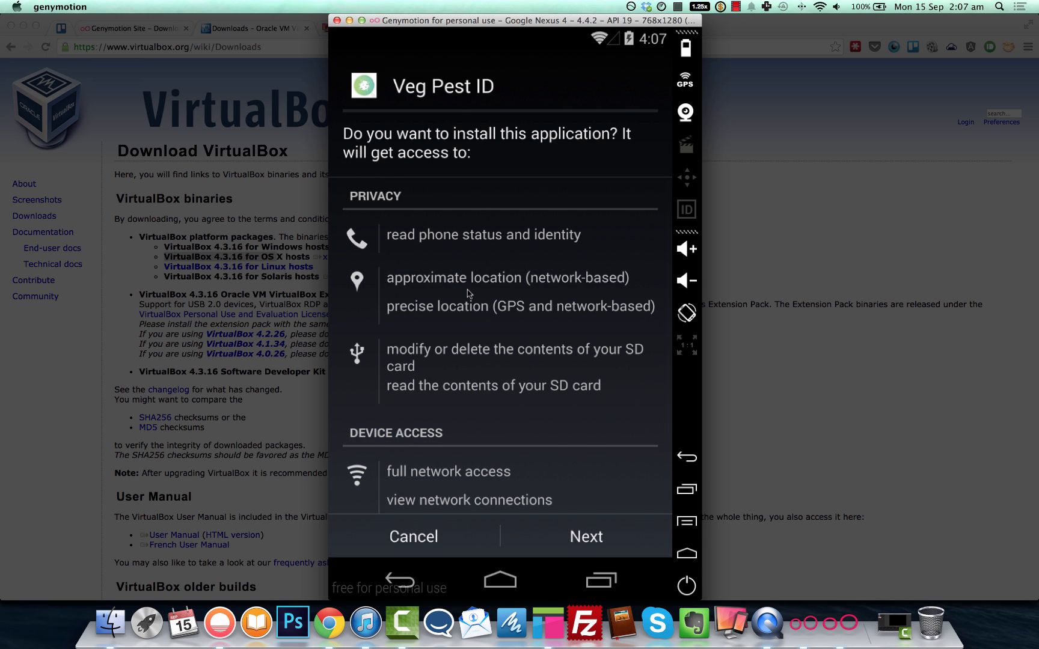
scroll(468, 293, "down", 3)
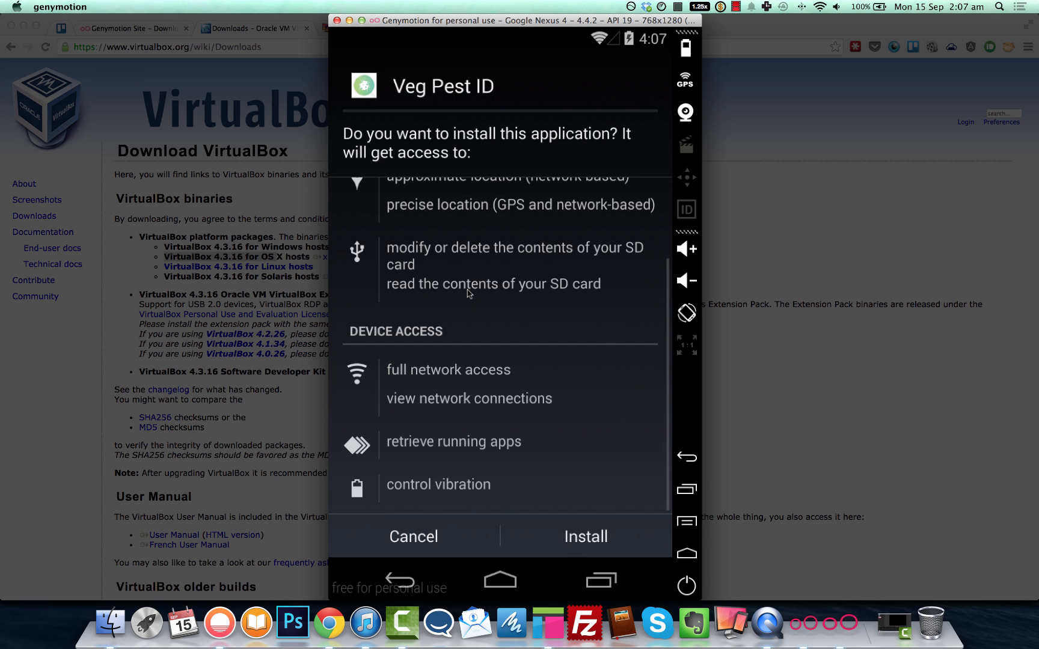
left_click(577, 529)
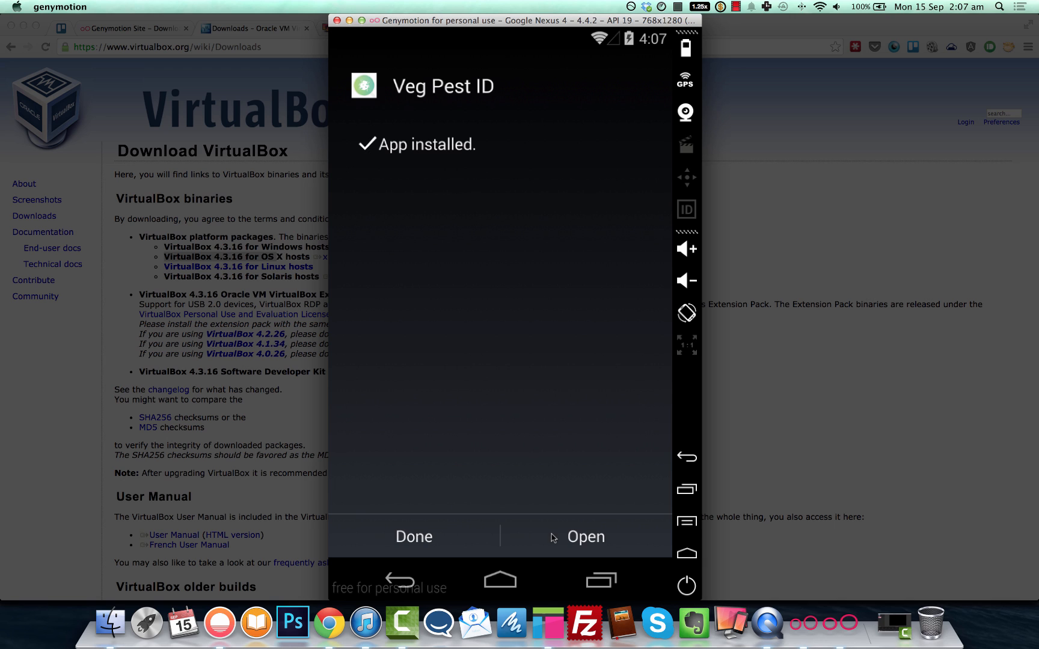
left_click(553, 538)
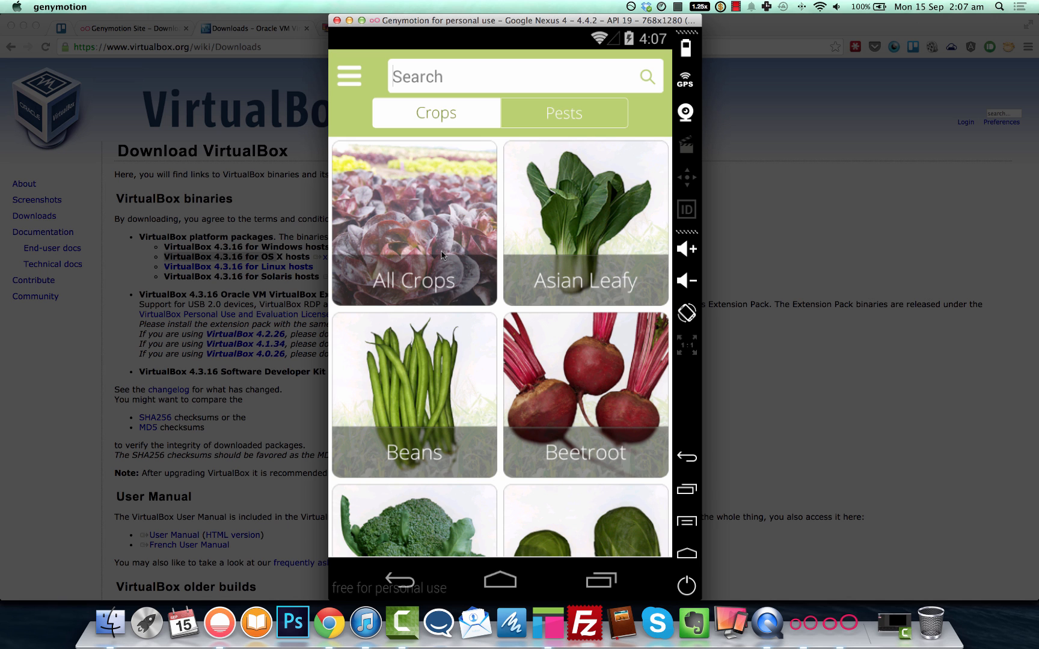
Look through the Crops grid of Veg Pest ID down to Zucchini and return to its beginning
scroll(442, 254, "down", 10)
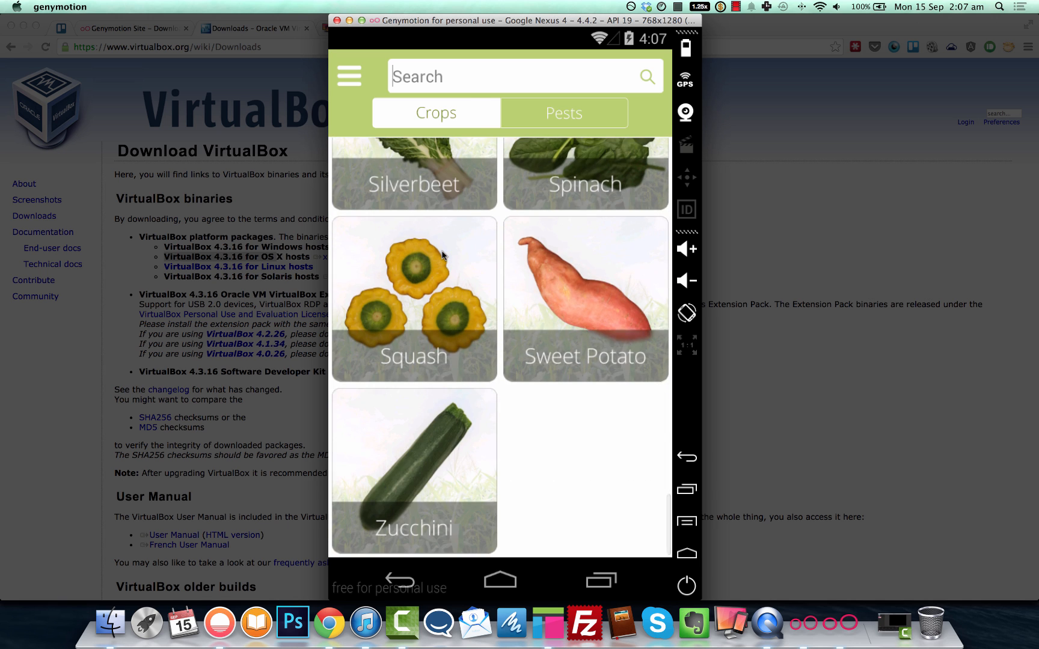
scroll(442, 255, "up", 10)
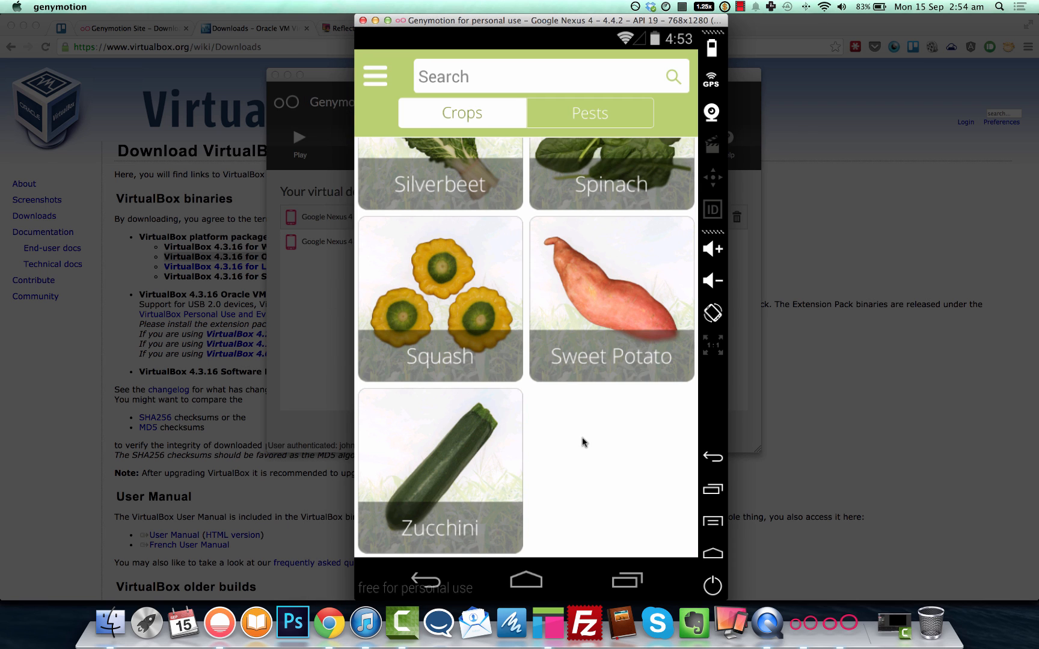
scroll(582, 433, "up", 10)
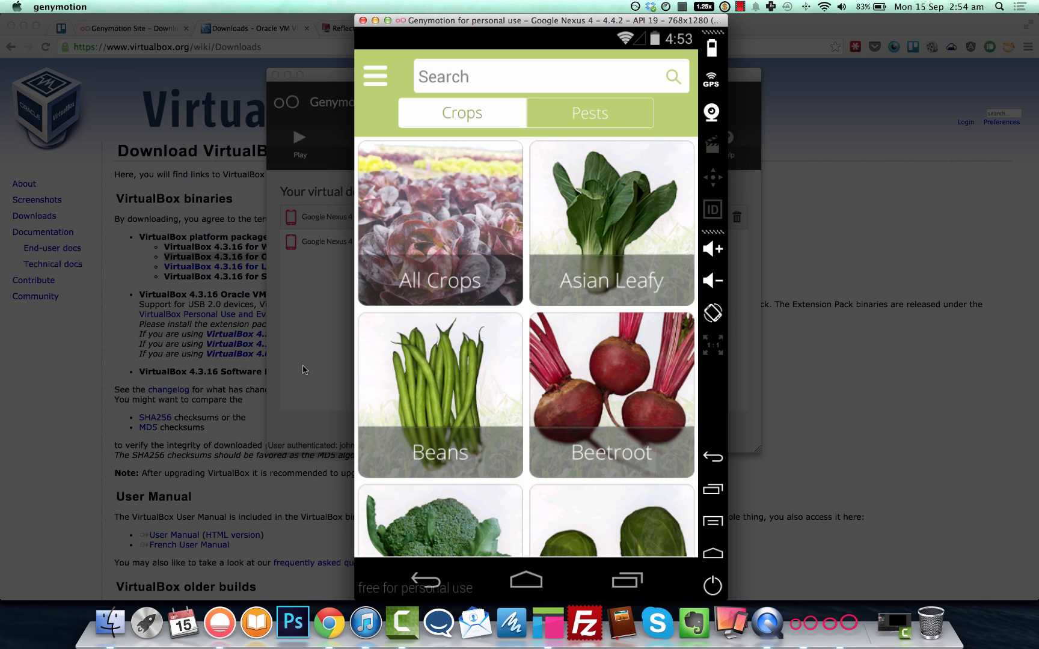
View the Genymotion virtual devices list and its Add function, and return to the running Nexus 4 without adding a device
left_click(305, 365)
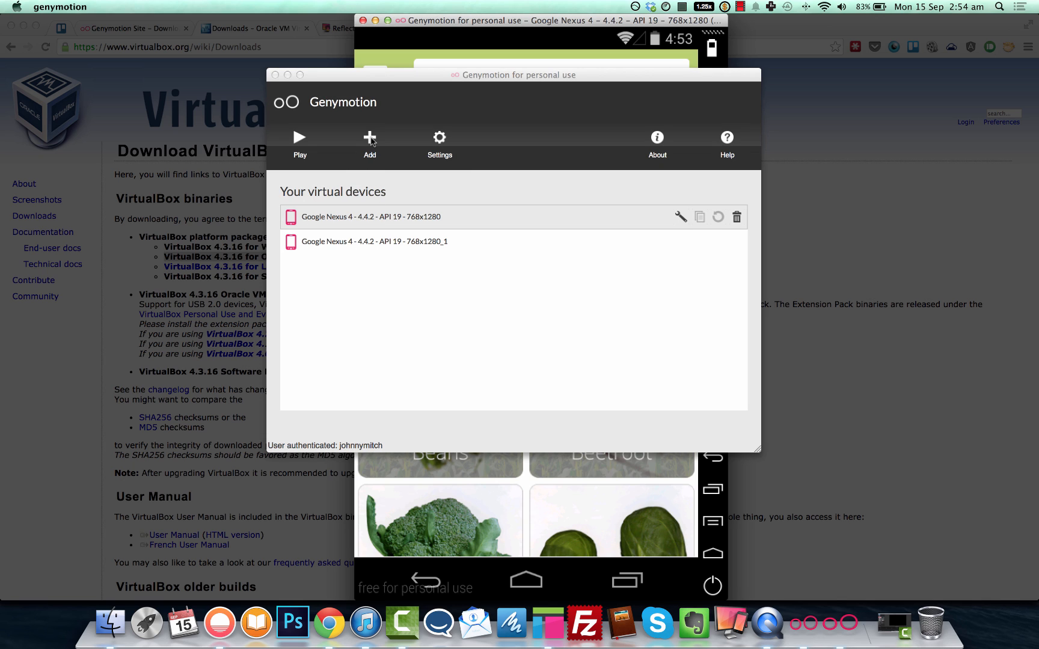
left_click(511, 21)
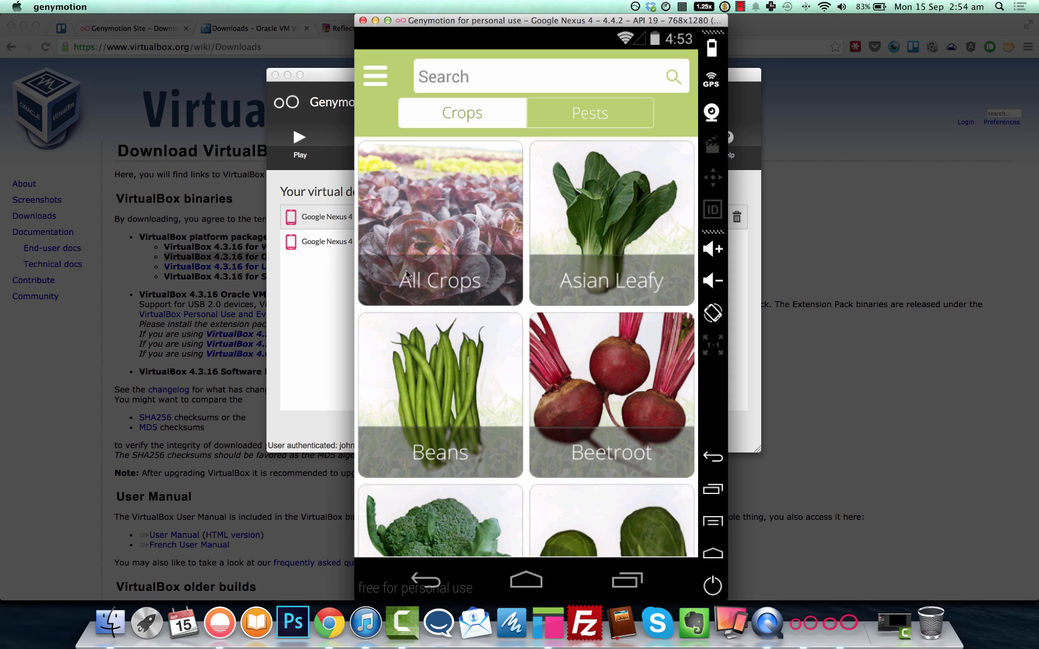
left_click(331, 276)
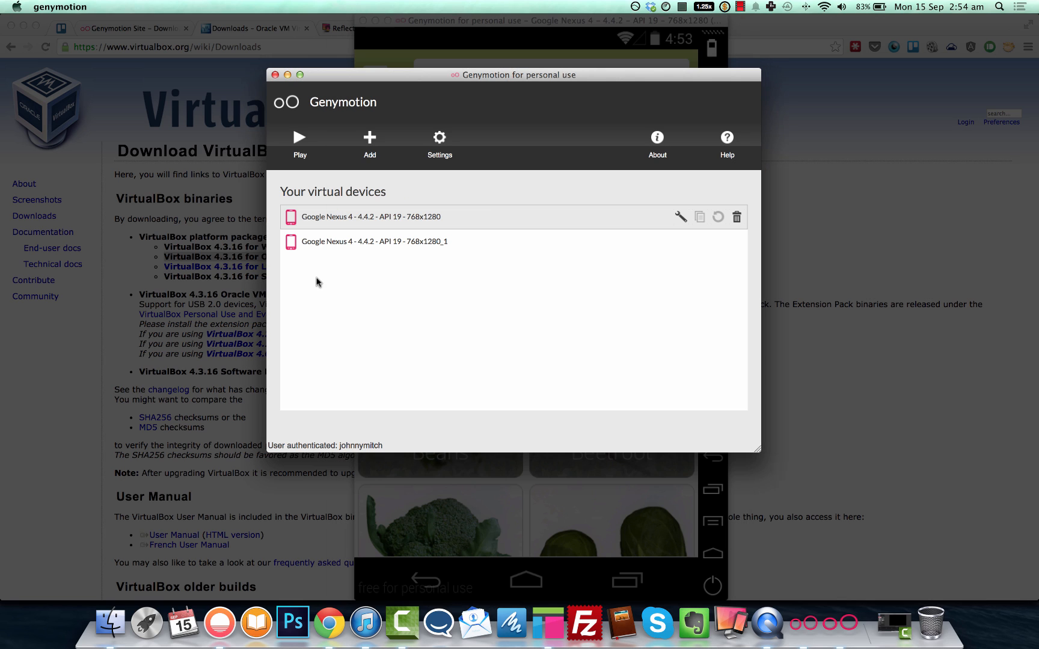
left_click(369, 140)
left_click(640, 423)
left_click(512, 27)
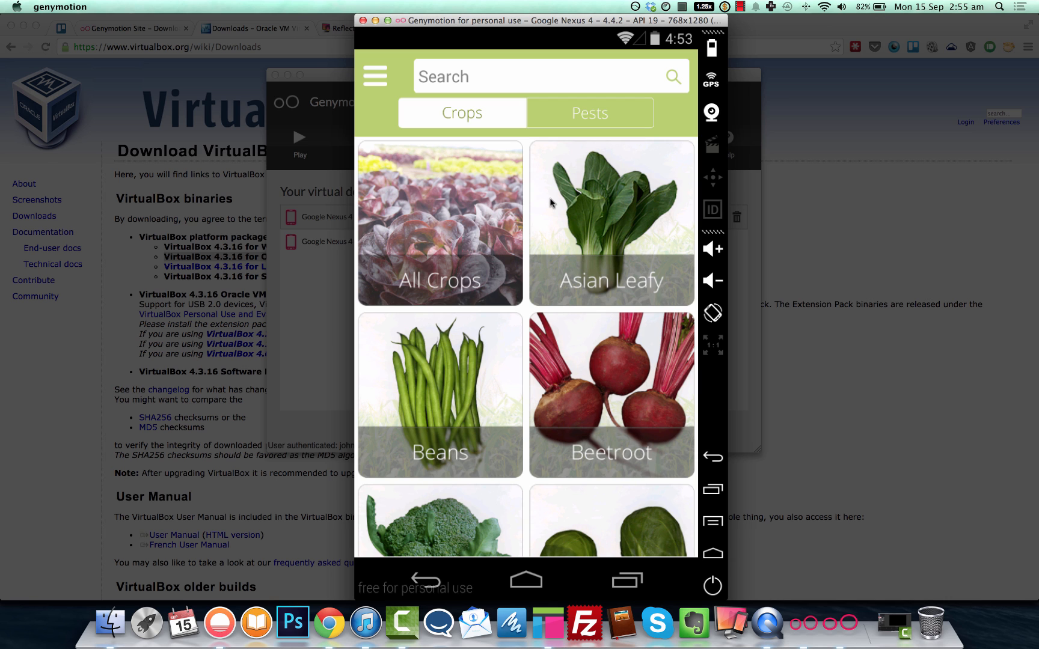
View the pests listed under All Crops, return to the Crops grid and look through its remaining crops
left_click(479, 236)
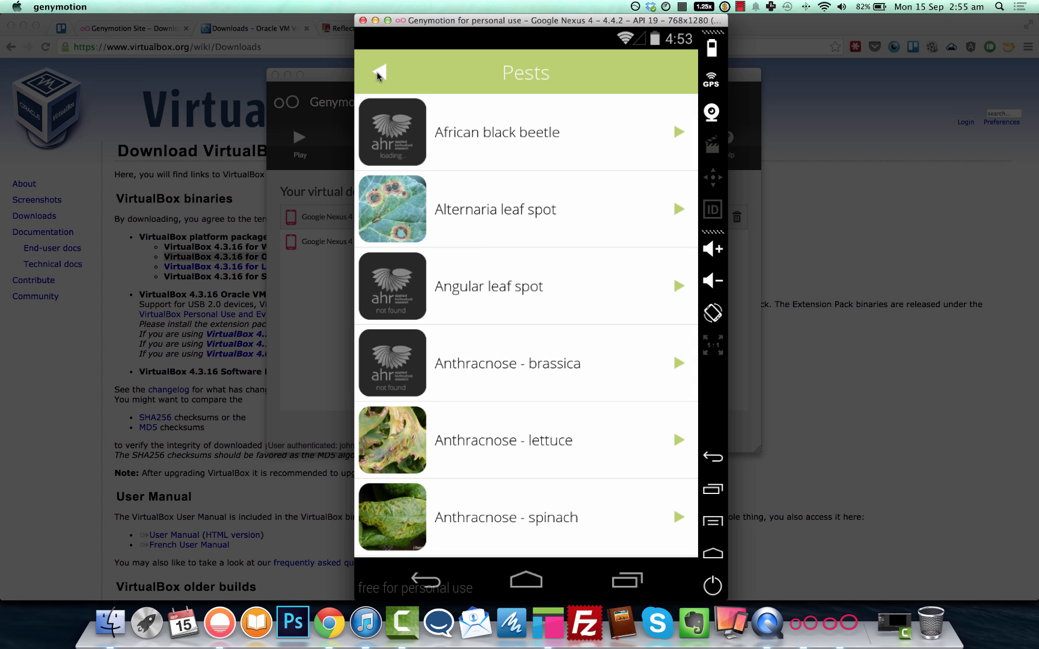
left_click(379, 74)
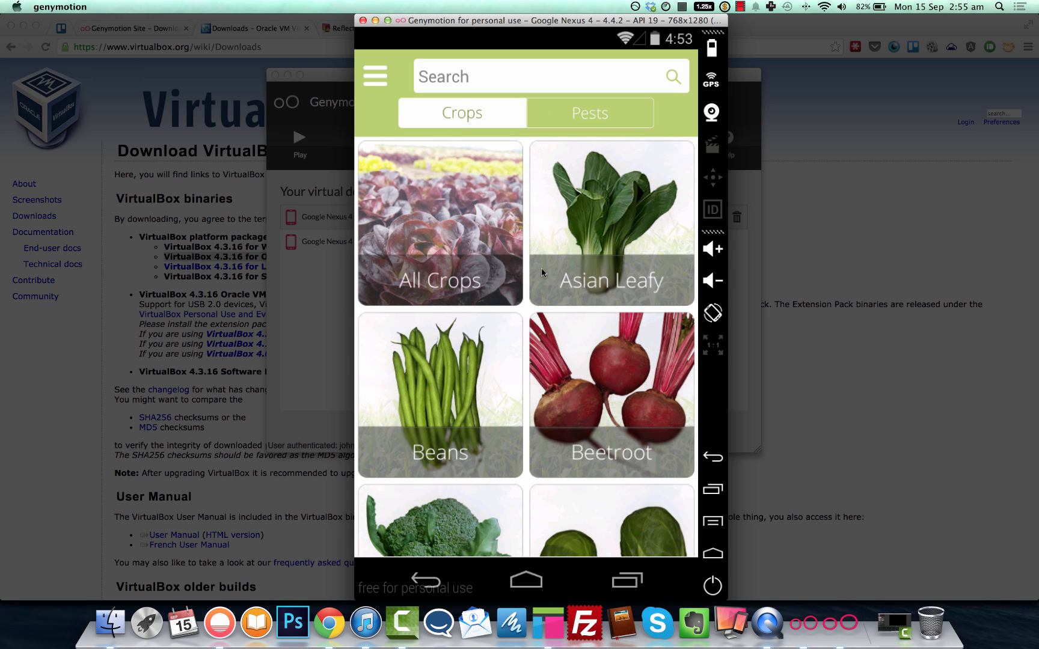
scroll(541, 268, "down", 15)
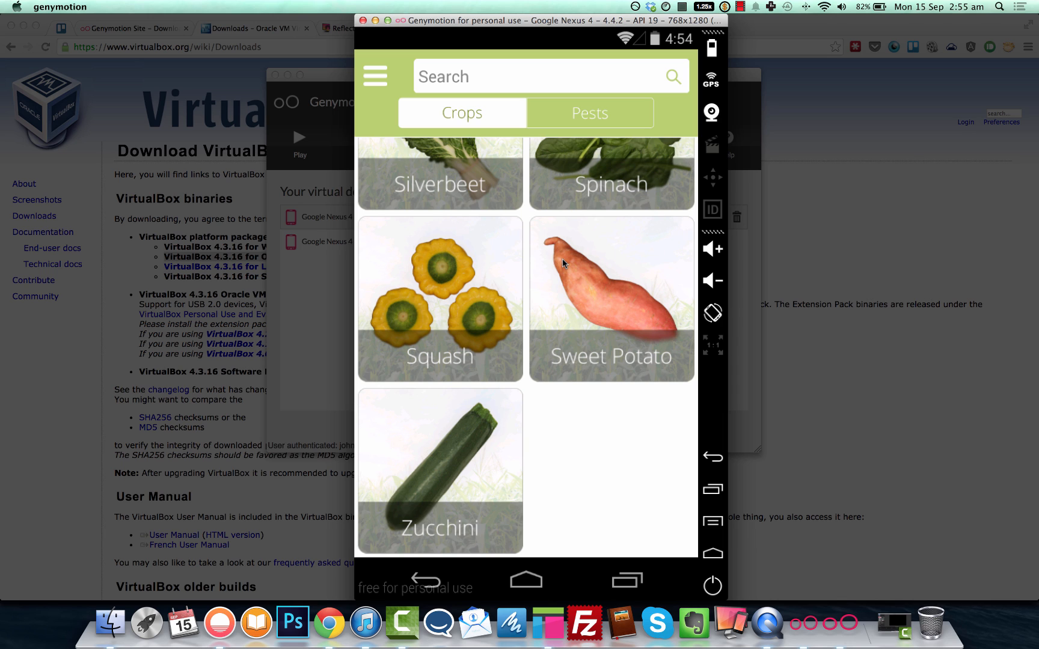
scroll(622, 436, "up", 10)
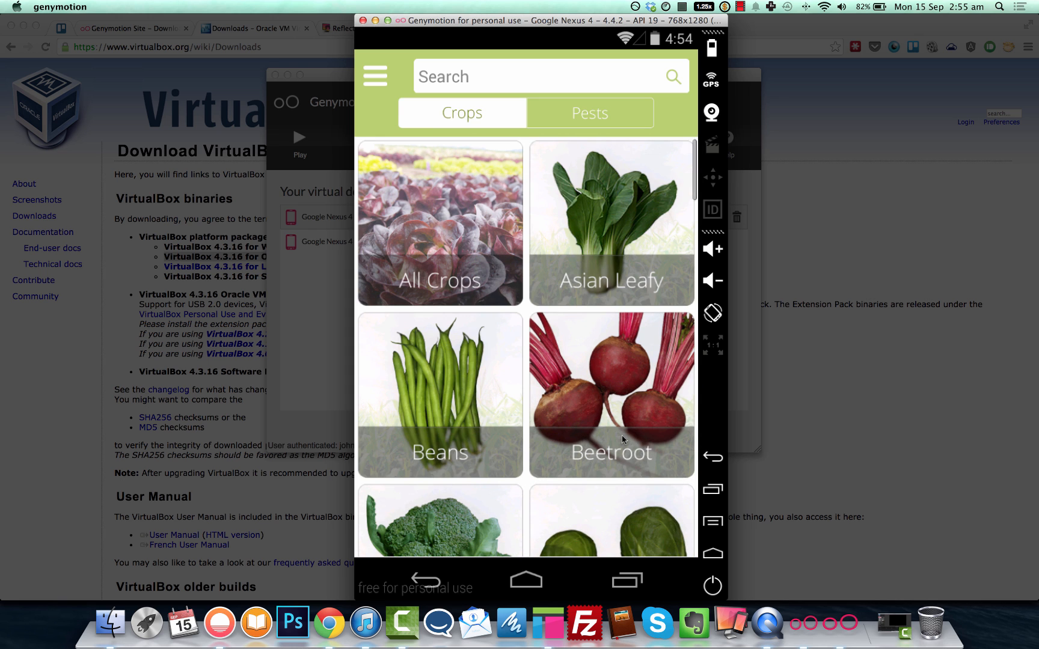